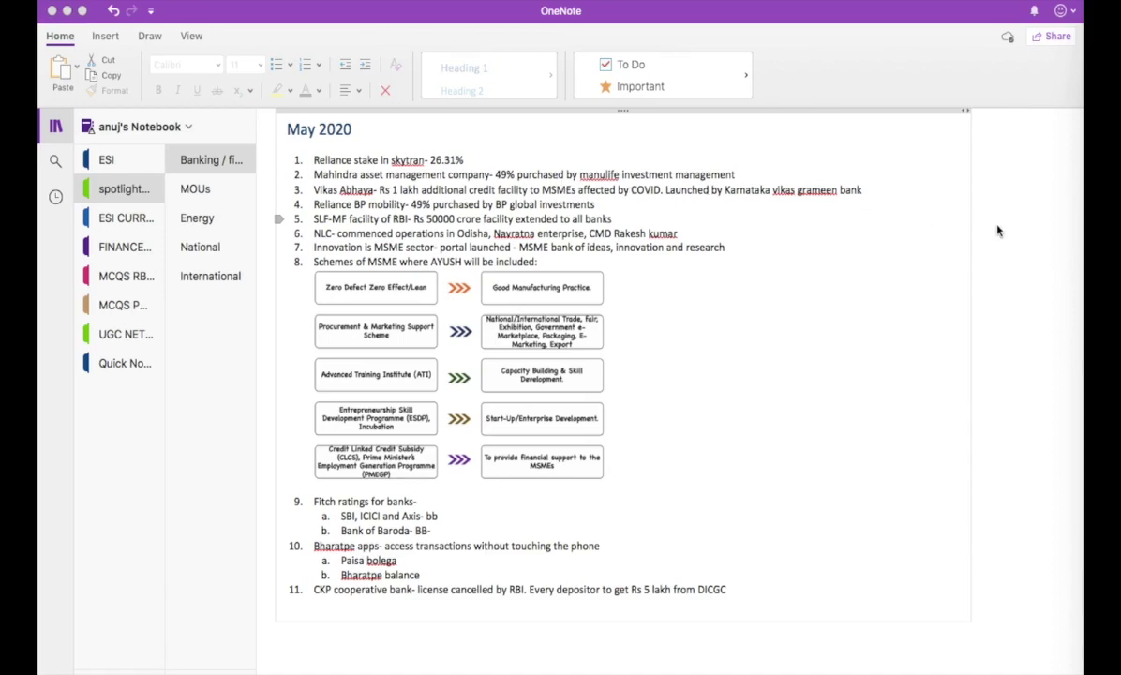
# Switch from the notes to the current affairs PDF in the browser and review its Banking and Economy items.
pyautogui.scroll(2, 934, 216)
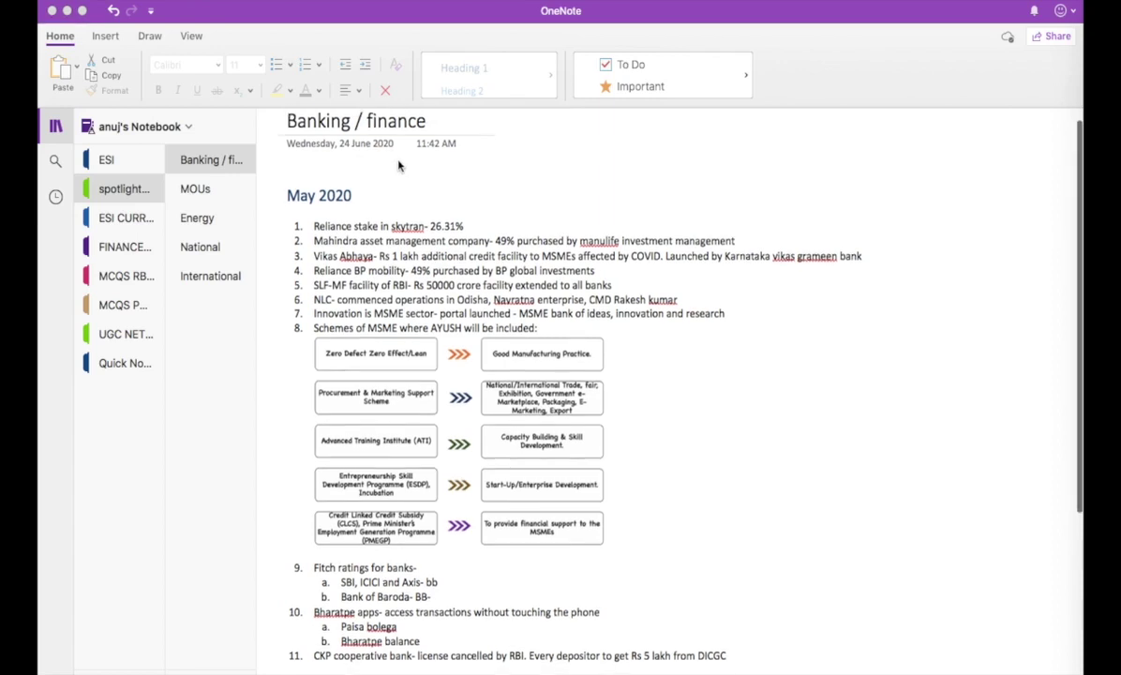
pyautogui.hotkey('ctrl', 'Right')
pyautogui.scroll(1, 497, 190)
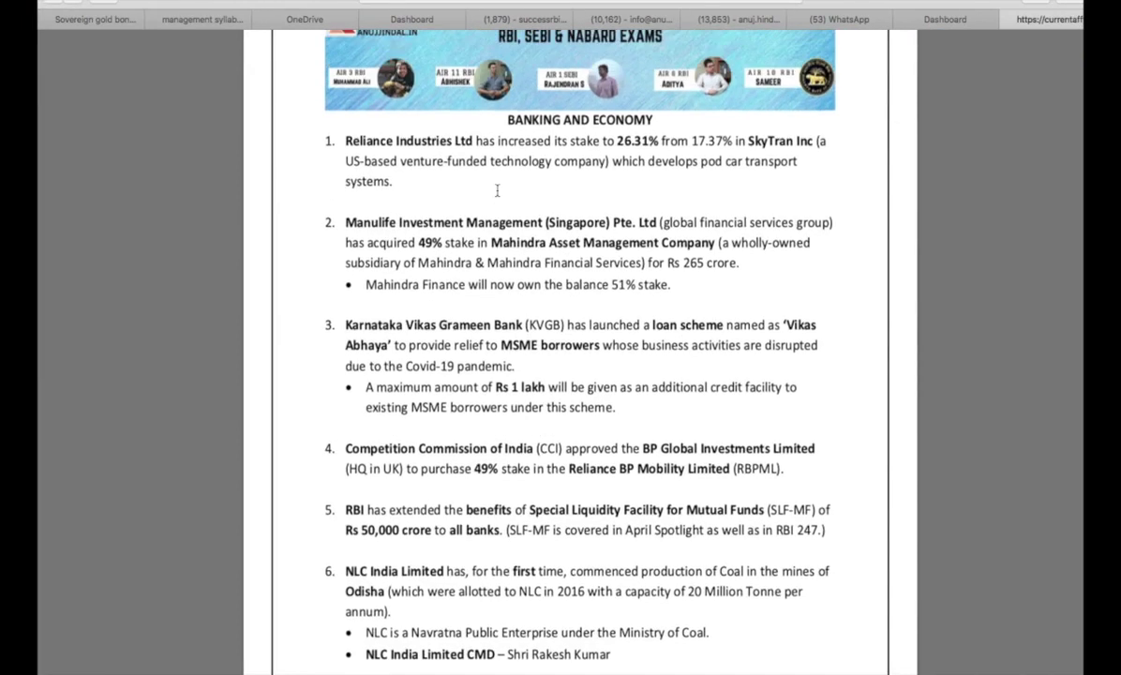
pyautogui.scroll(-5, 497, 190)
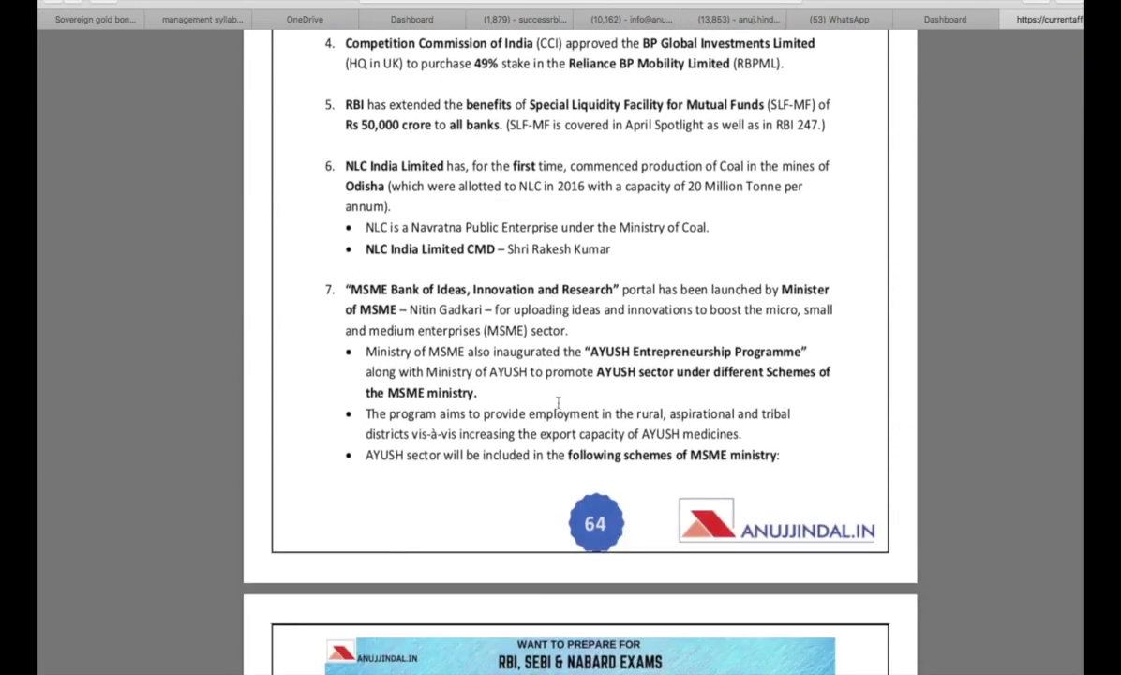
pyautogui.scroll(4, 559, 401)
pyautogui.scroll(1, 559, 401)
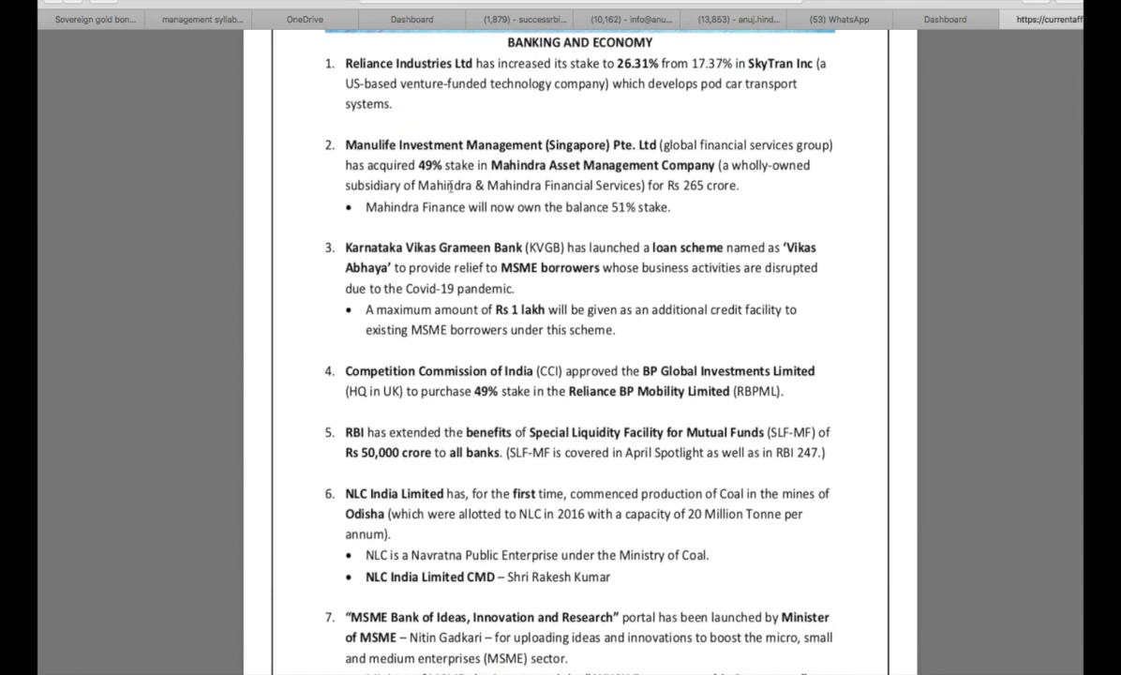
pyautogui.scroll(-11, 410, 291)
pyautogui.scroll(-8, 410, 292)
pyautogui.scroll(1, 525, 379)
pyautogui.scroll(17, 525, 378)
pyautogui.scroll(1, 526, 378)
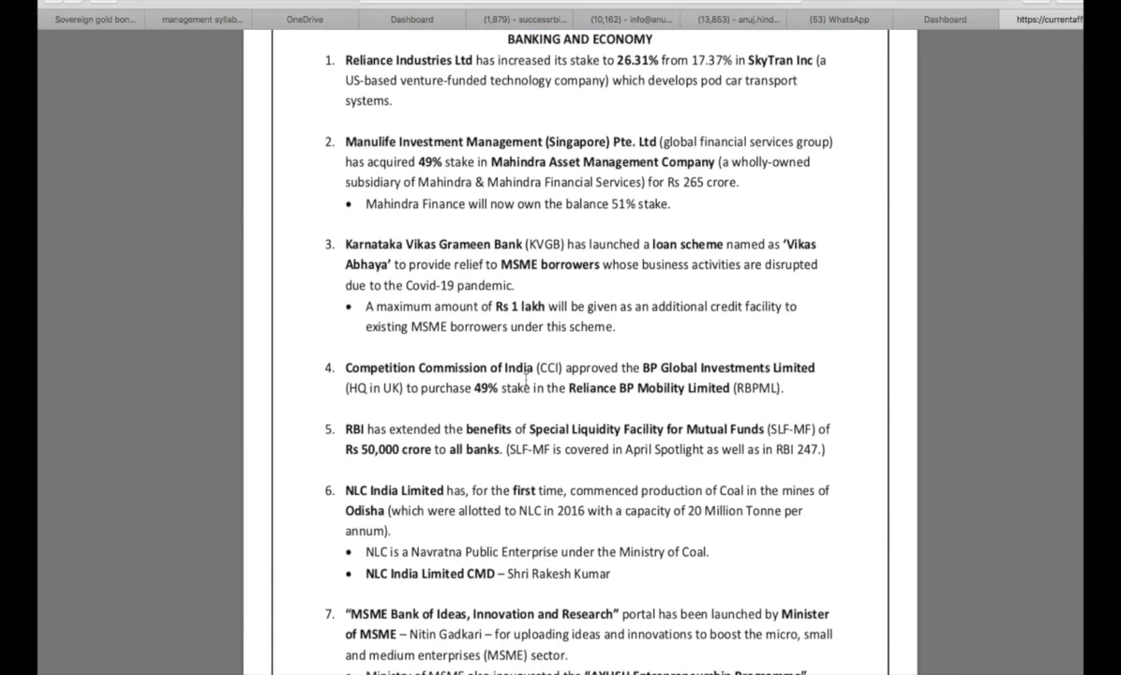
# Switch back to OneNote and compare the Banking / finance page of the spotlight section with the browser PDF.
pyautogui.hotkey('ctrl', 'Left')
pyautogui.hotkey('ctrl', 'Right')
pyautogui.hotkey('ctrl', 'Left')
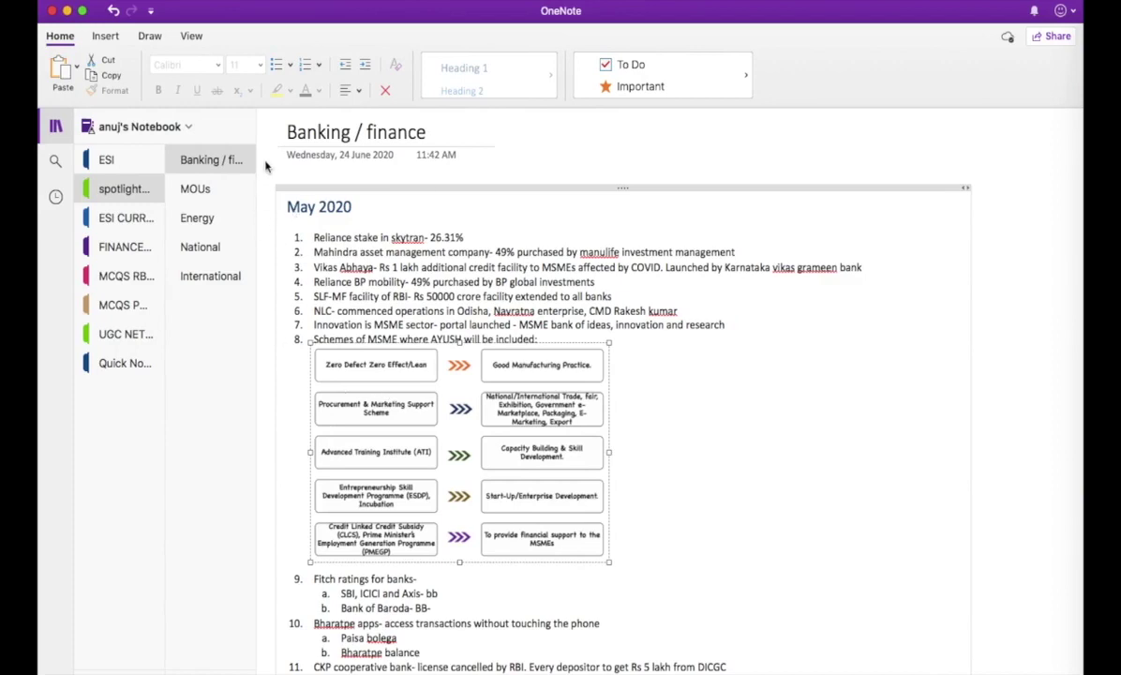
pyautogui.click(119, 192)
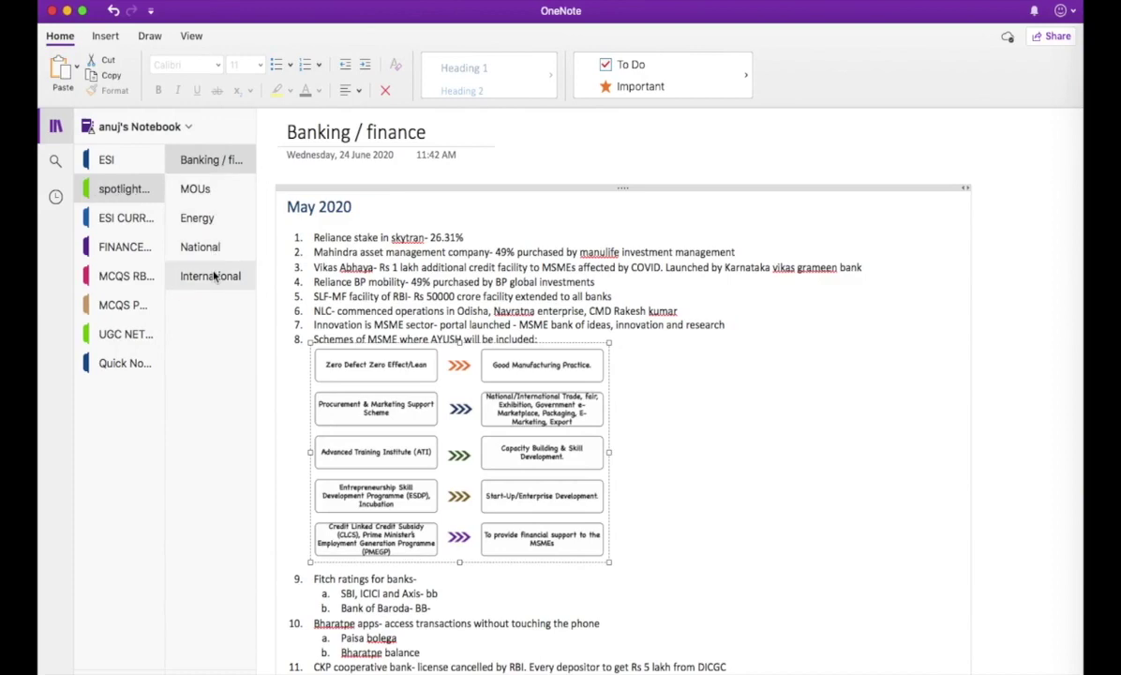
pyautogui.hotkey('ctrl', 'Right')
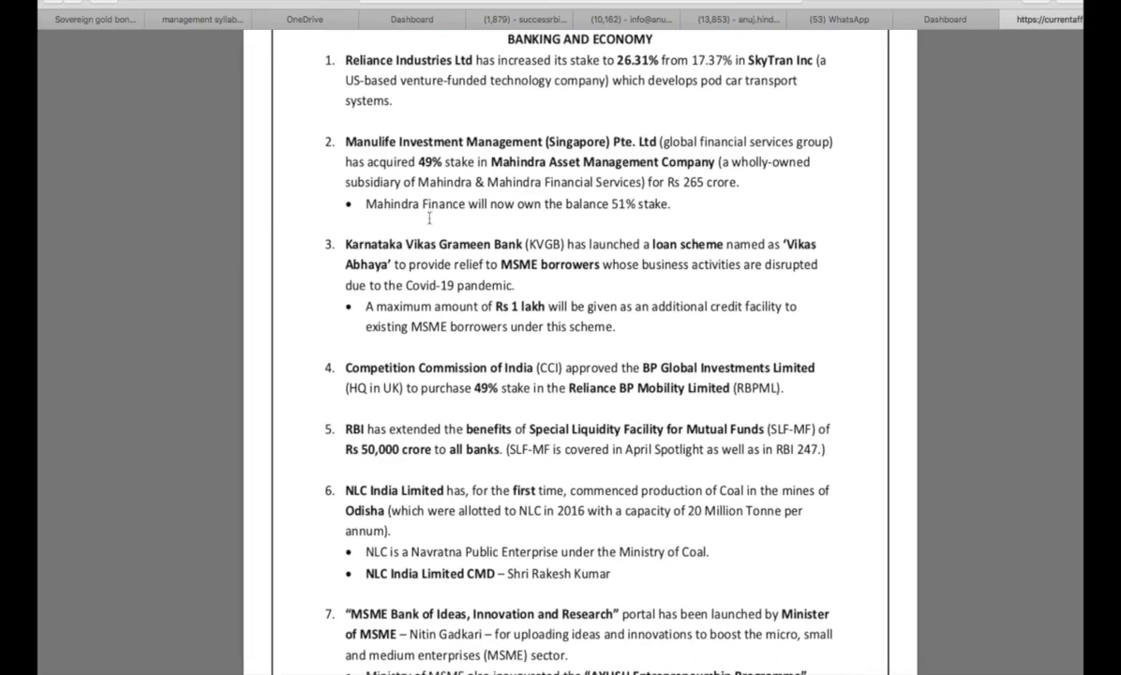
pyautogui.hotkey('ctrl', 'Left')
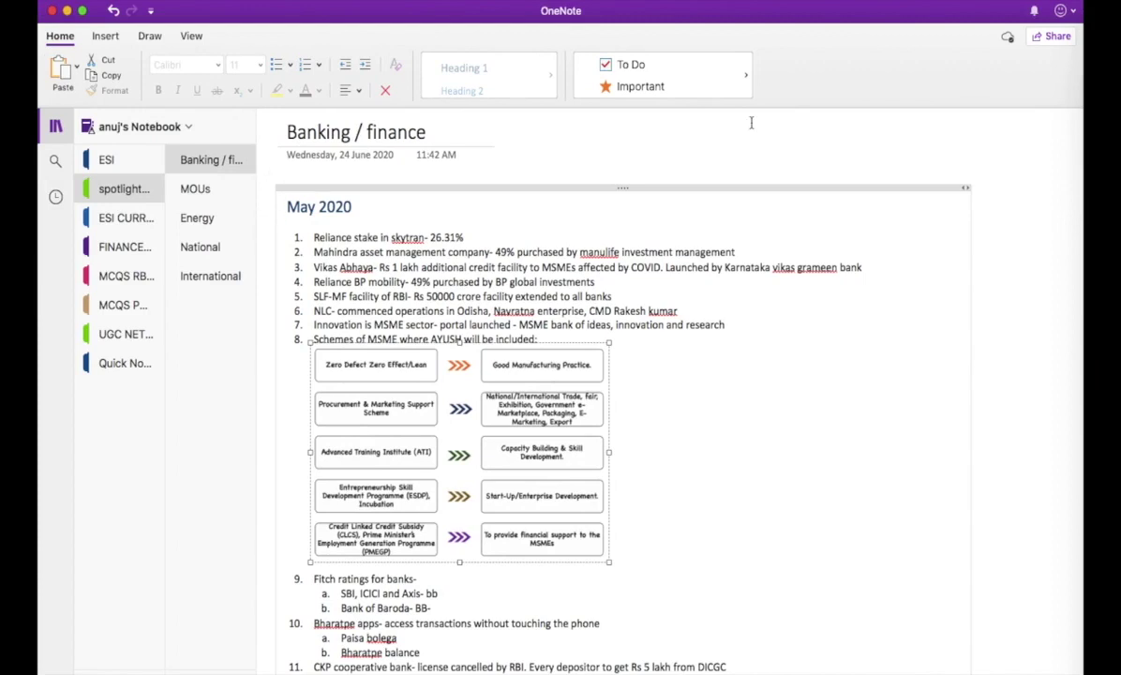
pyautogui.click(1039, 251)
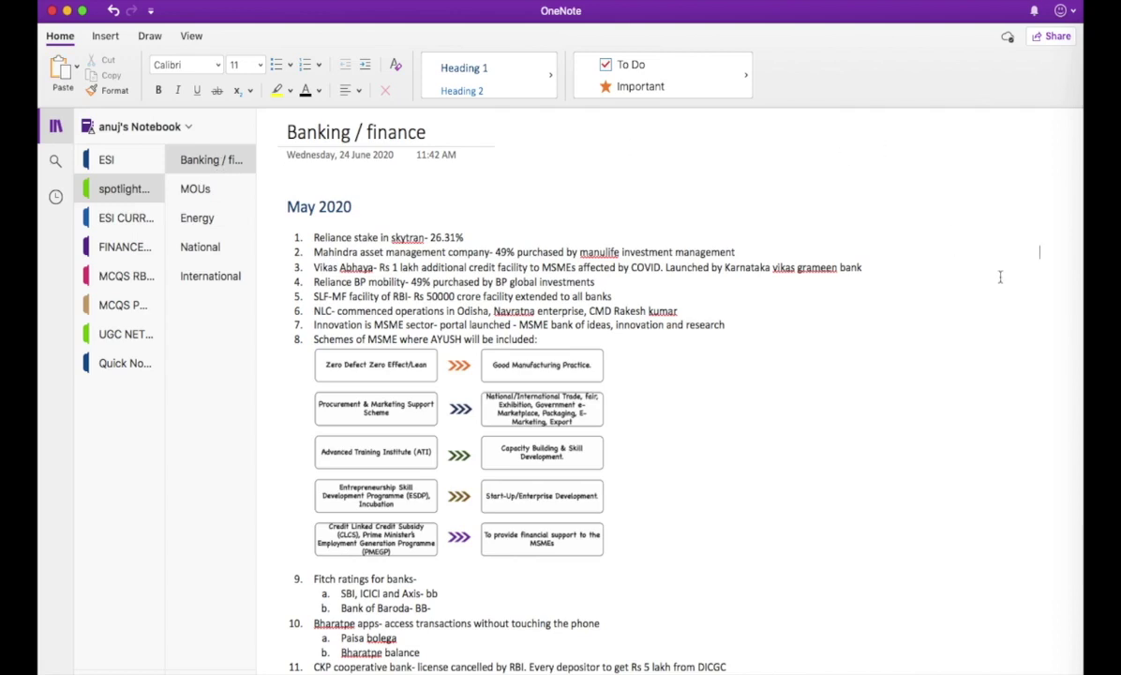
# Apply the Heading 1 style to the "May 2020" title on the Banking / finance page.
pyautogui.scroll(-3, 1001, 276)
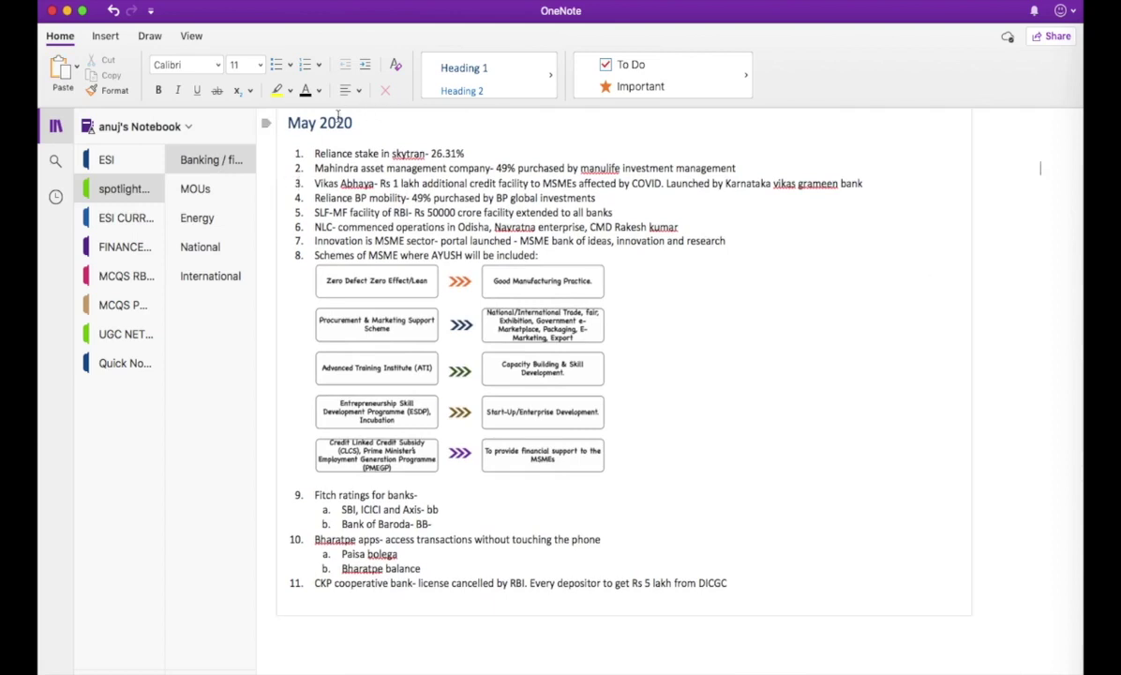
pyautogui.moveTo(355, 124); pyautogui.dragTo(287, 123)
pyautogui.click(478, 68)
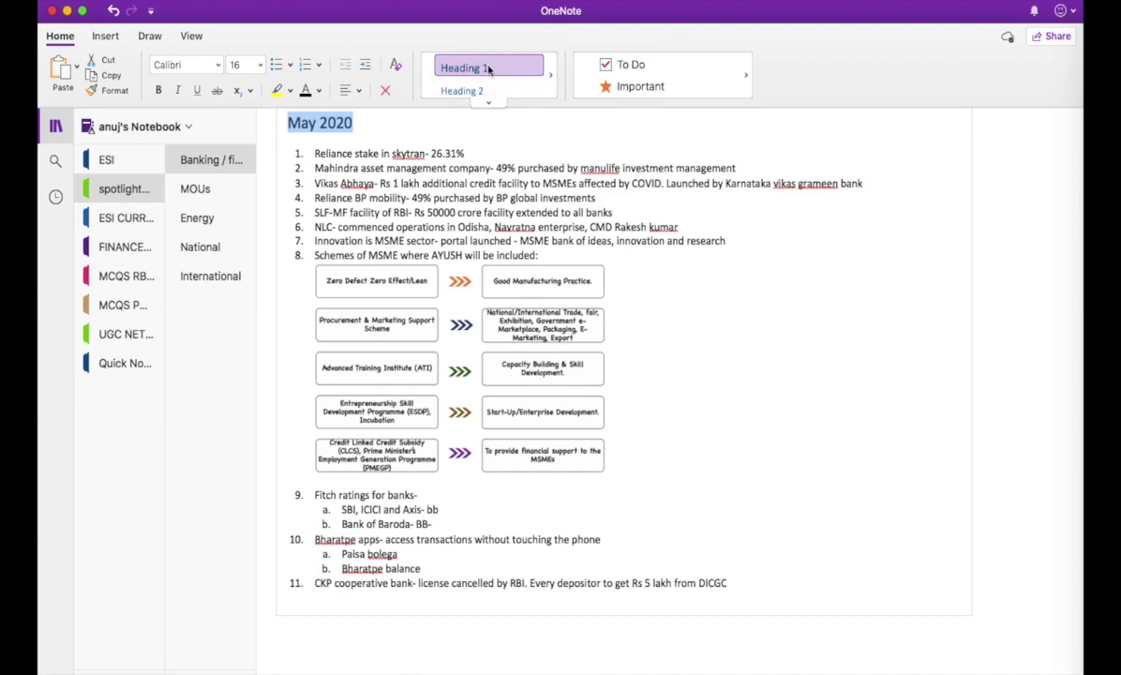
pyautogui.click(267, 160)
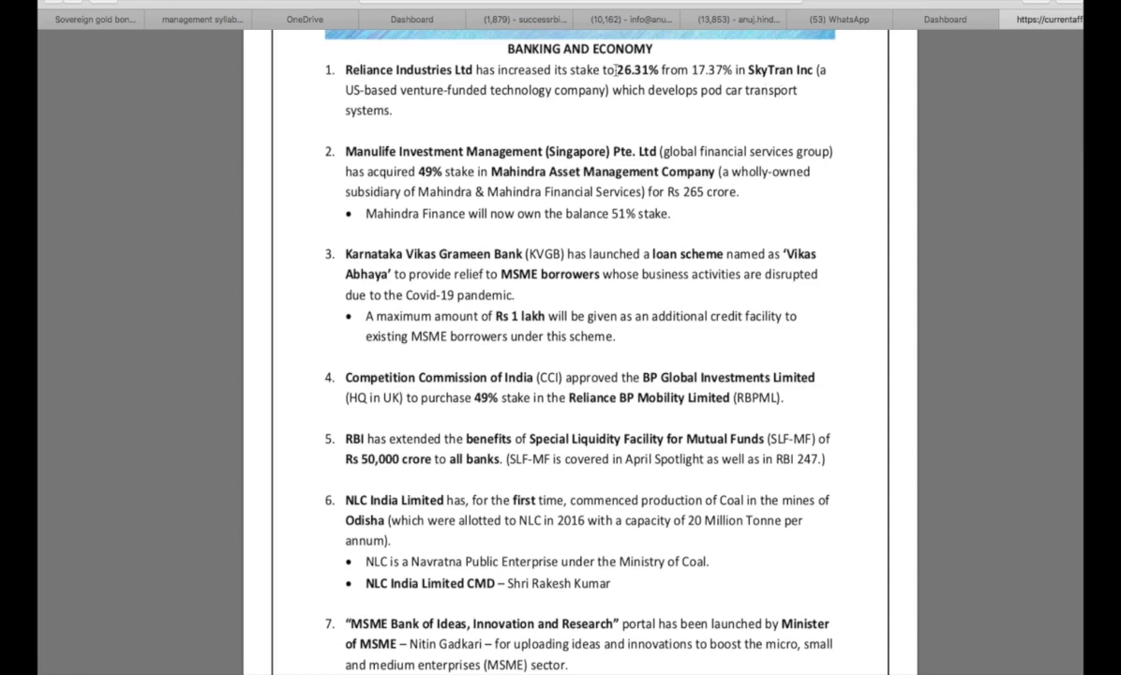
# Compare the notes on the Reliance stake in skytran and Mahindra asset management company with the matching PDF items.
pyautogui.hotkey('ctrl', 'Left')
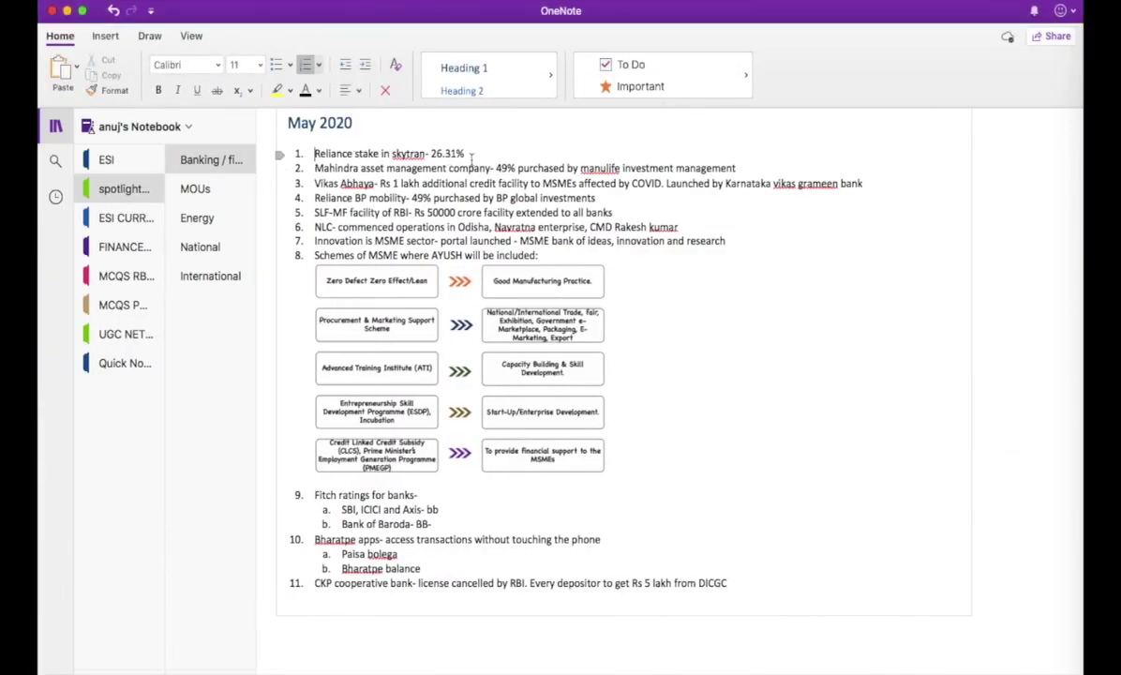
pyautogui.moveTo(468, 153); pyautogui.dragTo(297, 153)
pyautogui.hotkey('ctrl', 'Right')
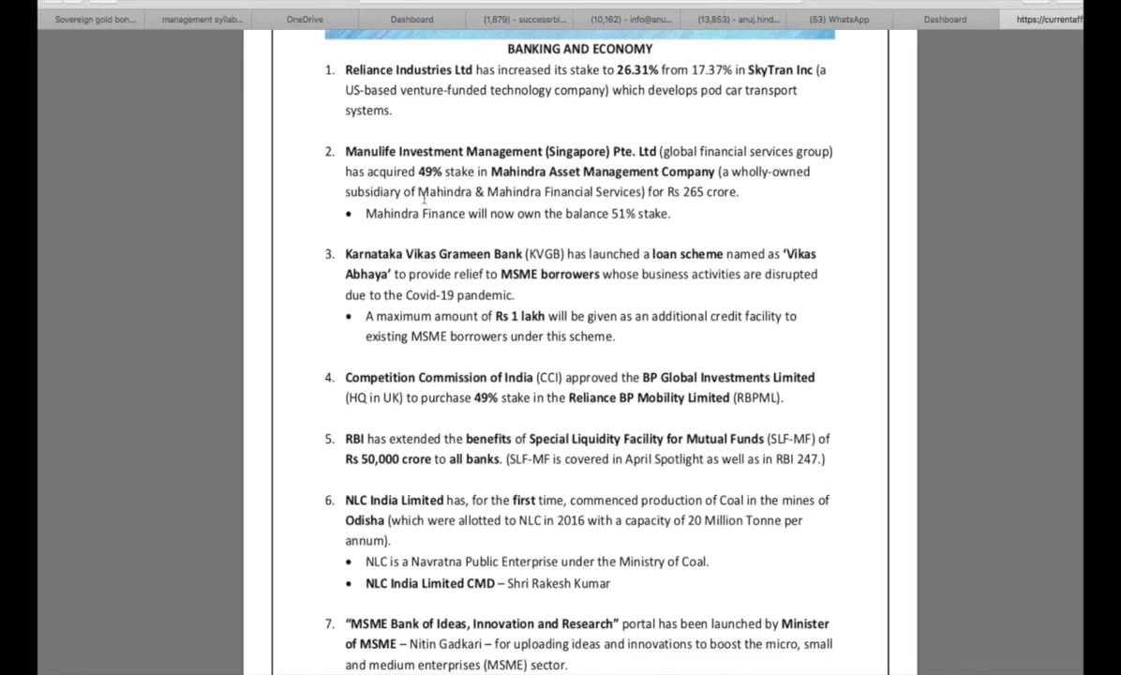
pyautogui.scroll(-2, 427, 201)
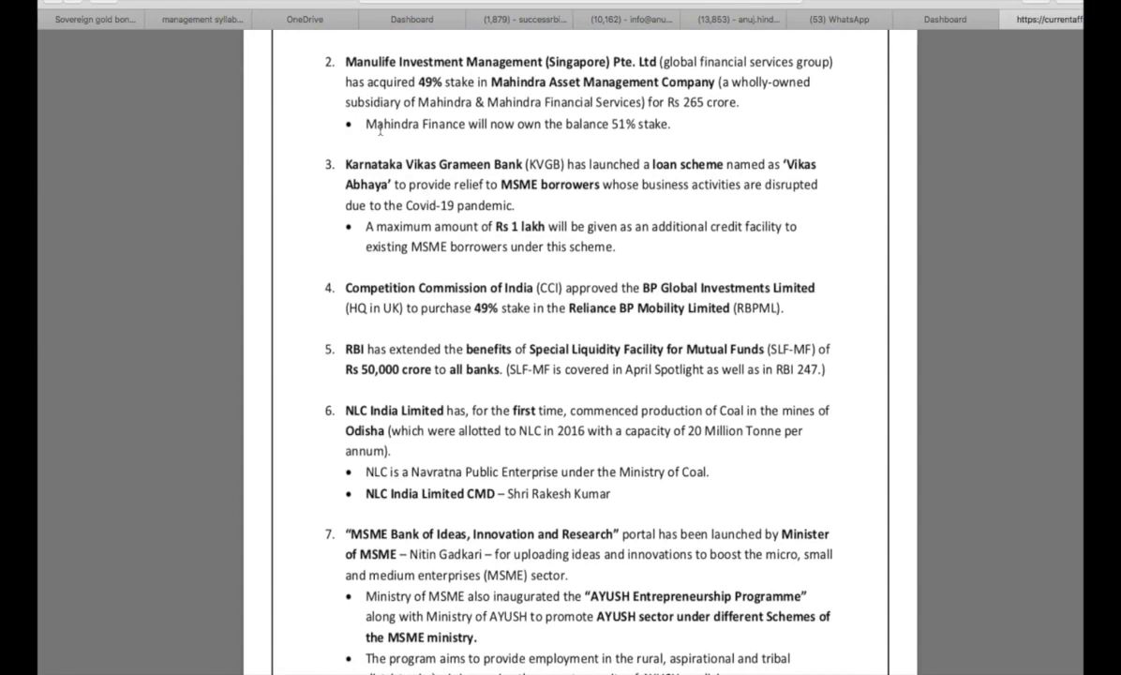
pyautogui.scroll(1, 562, 98)
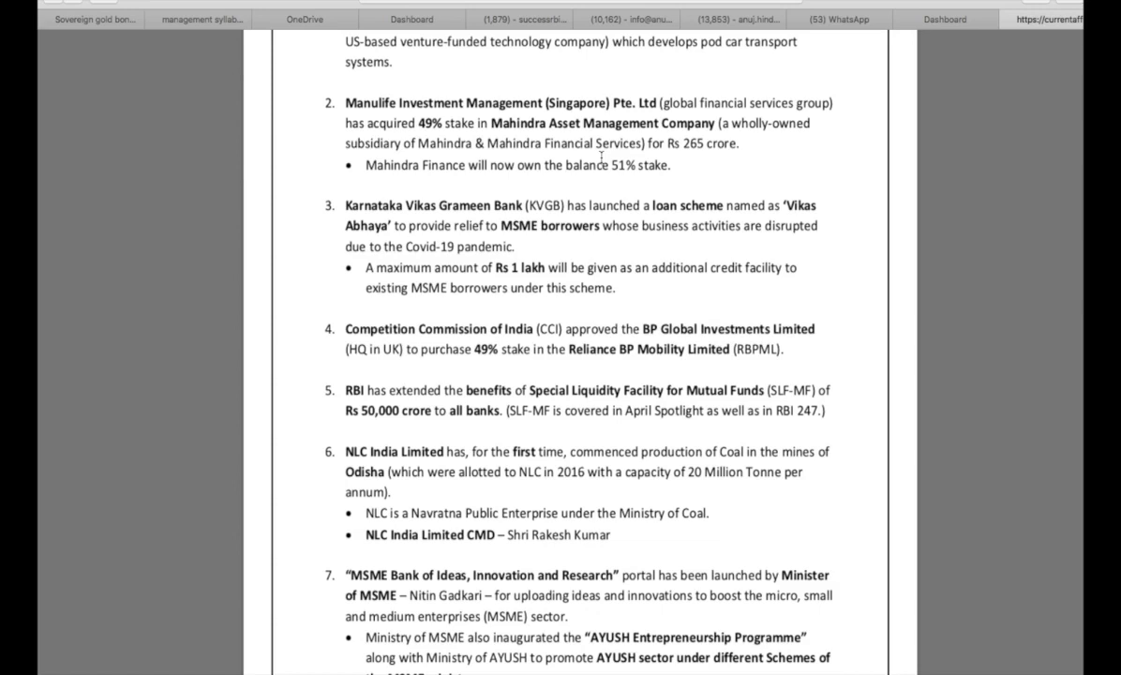
pyautogui.hotkey('ctrl', 'Left')
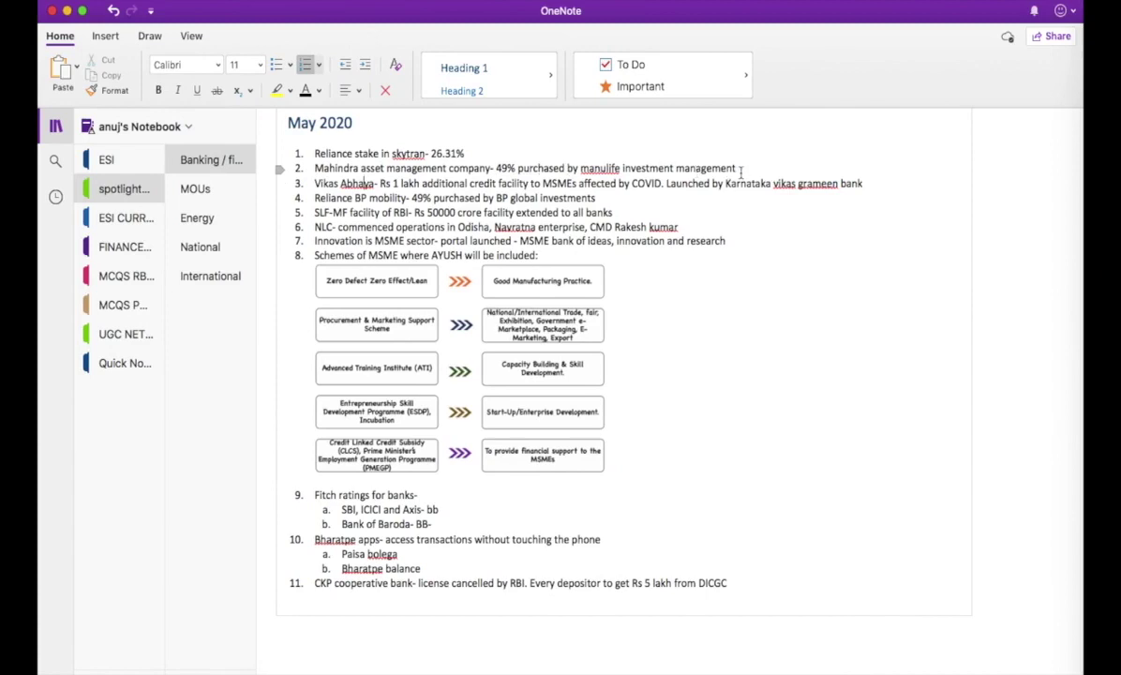
pyautogui.moveTo(736, 168); pyautogui.dragTo(312, 169)
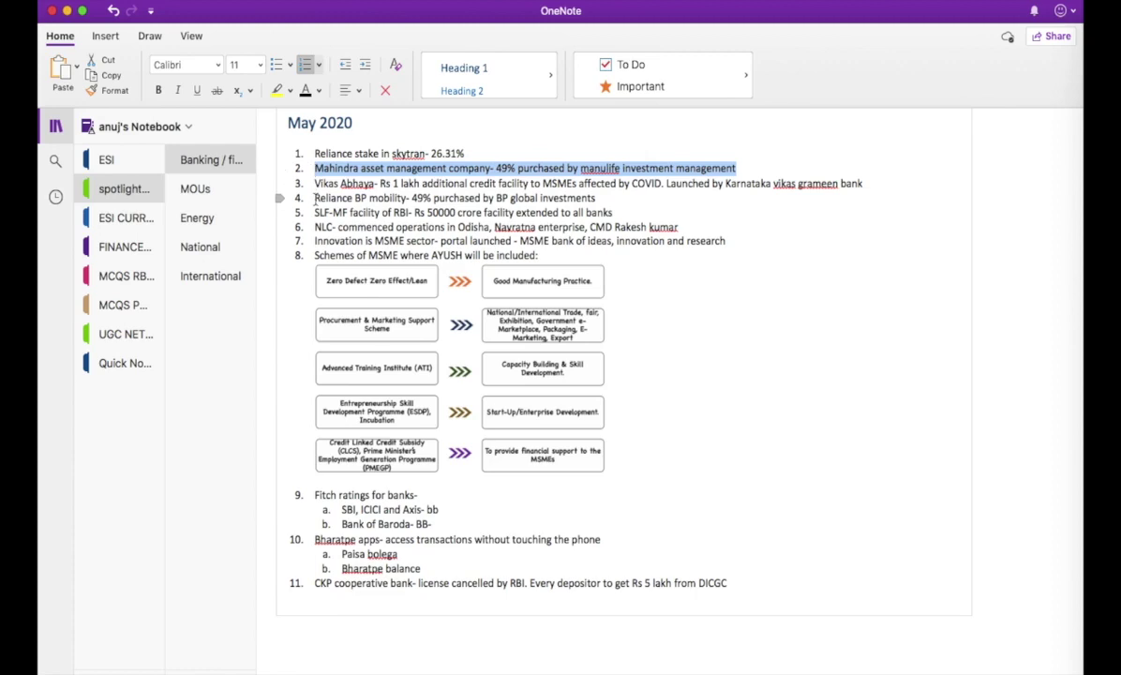
pyautogui.click(315, 198)
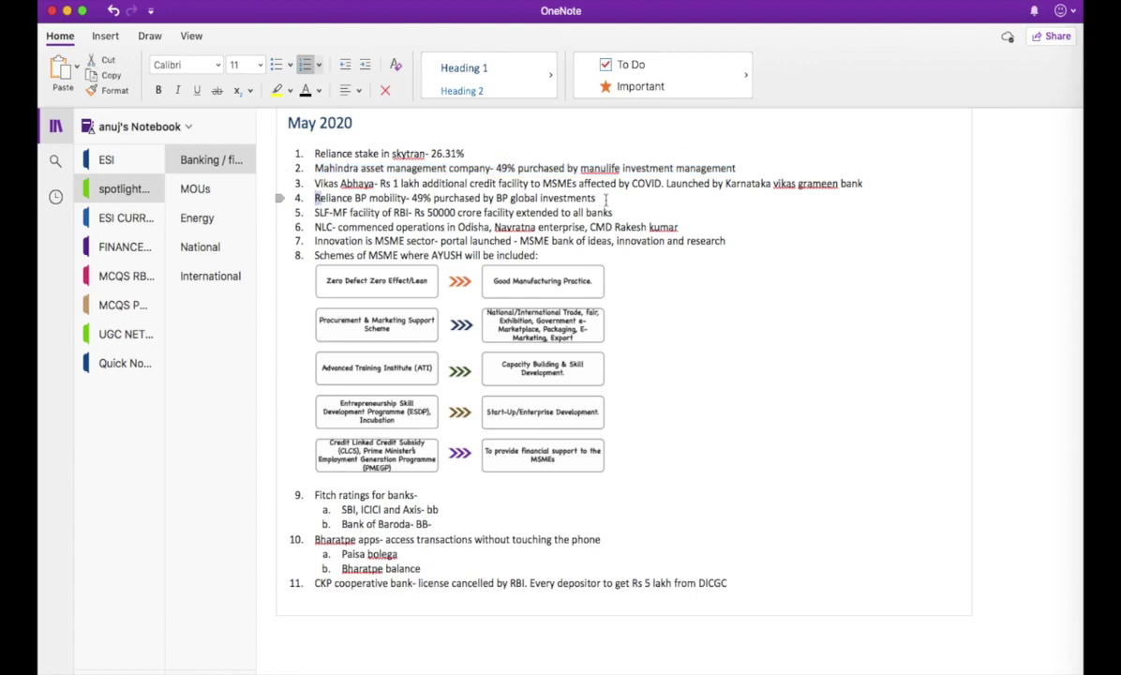
# Compare the notes from Reliance BP mobility through the MSME schemes chart with the matching passages in the browser PDF.
pyautogui.hotkey('ctrl', 'Right')
pyautogui.scroll(-5, 389, 223)
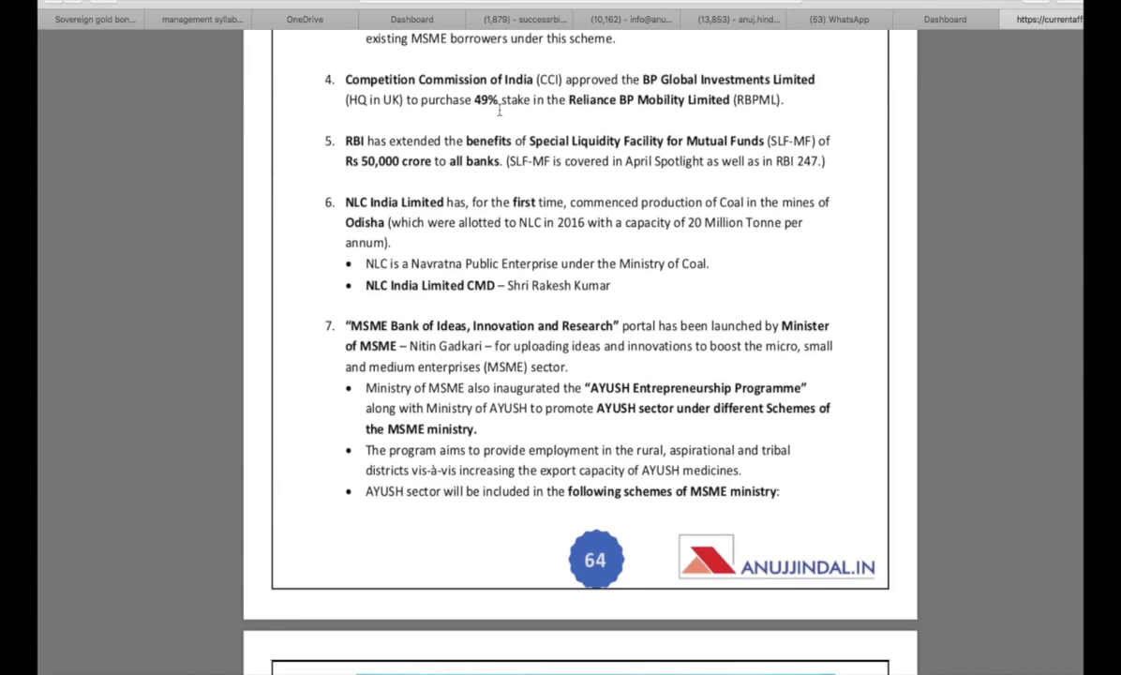
pyautogui.press('super+Tab')
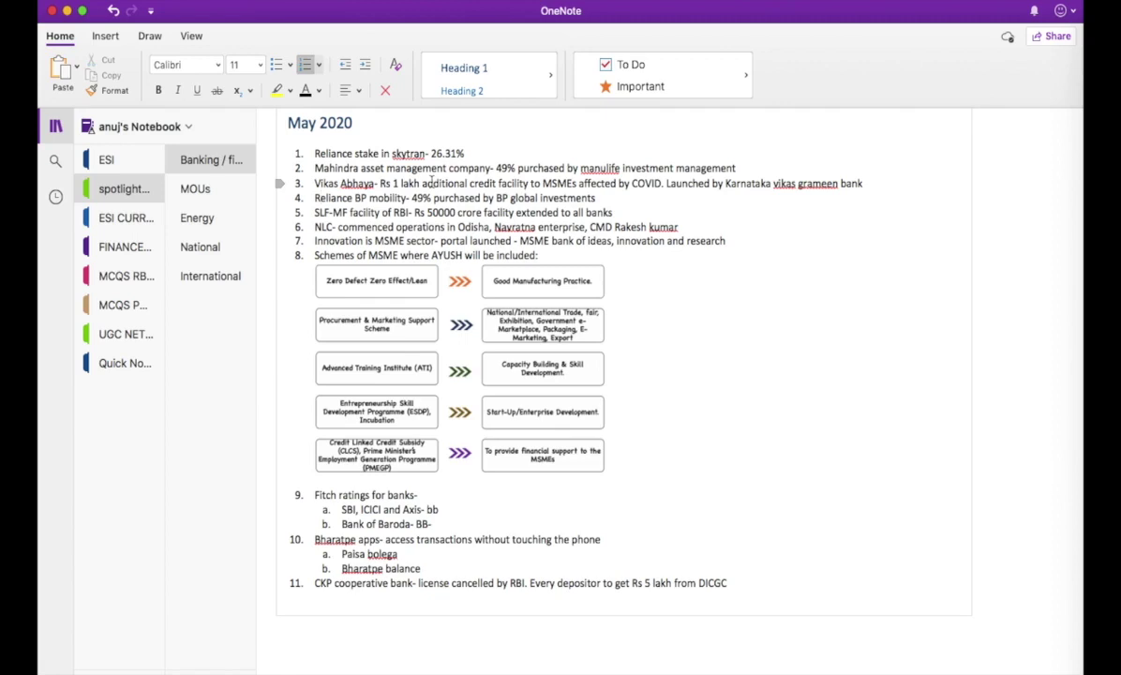
pyautogui.scroll(1, 431, 180)
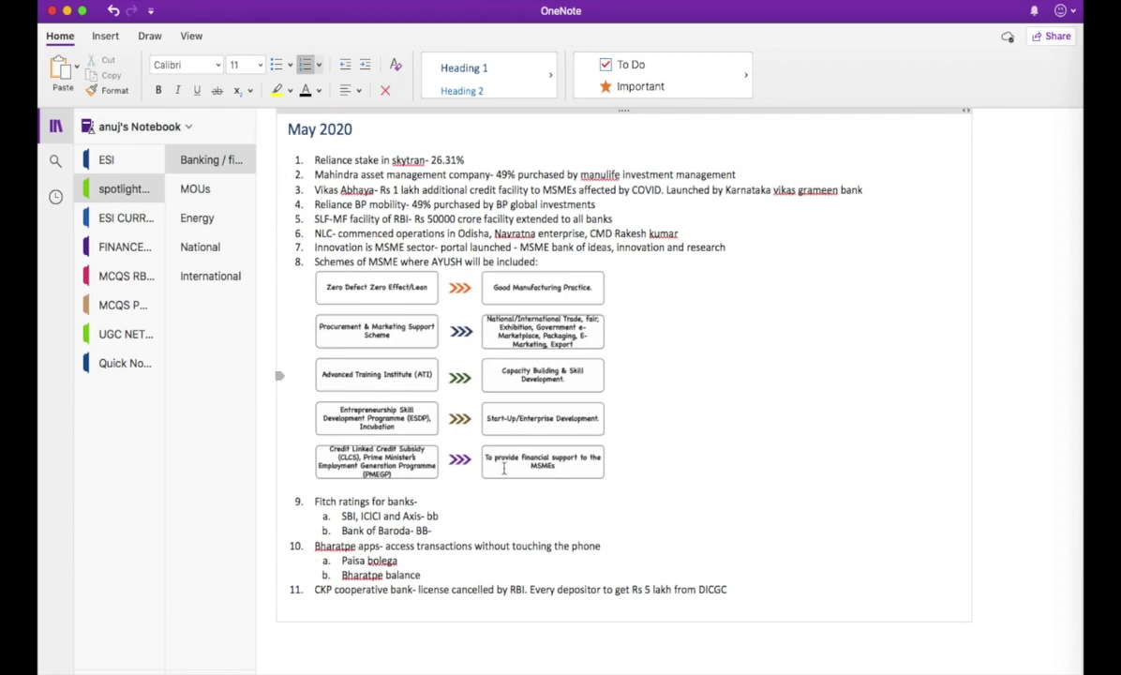
pyautogui.press('super+Tab')
pyautogui.scroll(5, 520, 270)
pyautogui.scroll(-5, 518, 271)
pyautogui.scroll(-10, 519, 271)
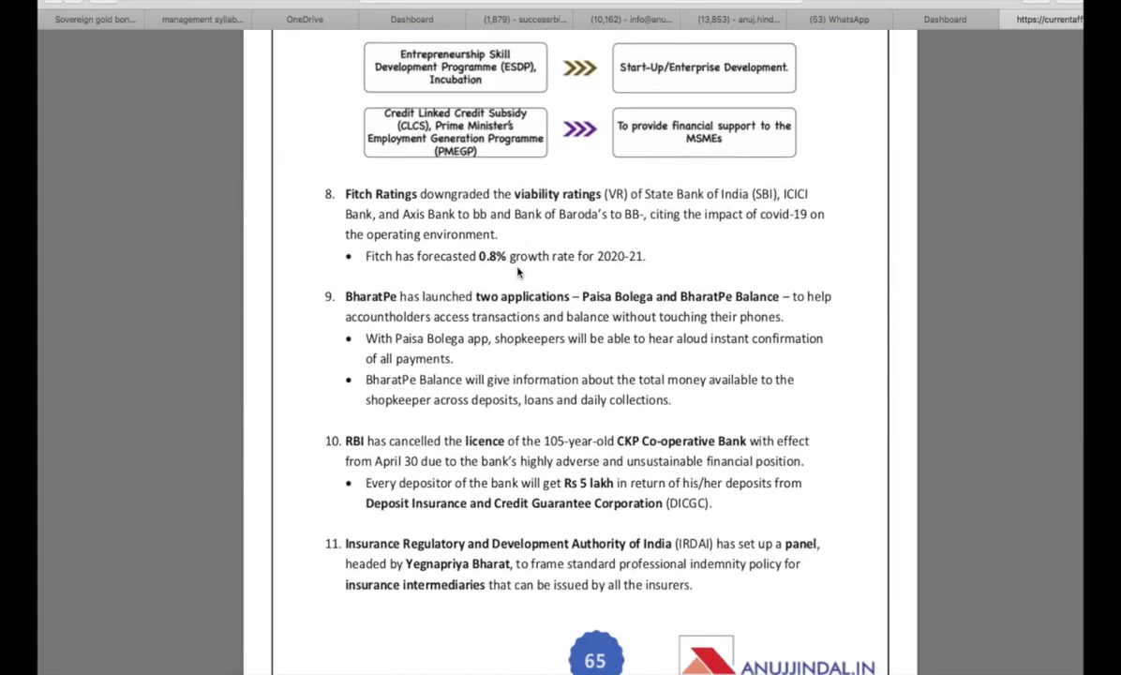
pyautogui.scroll(5, 518, 271)
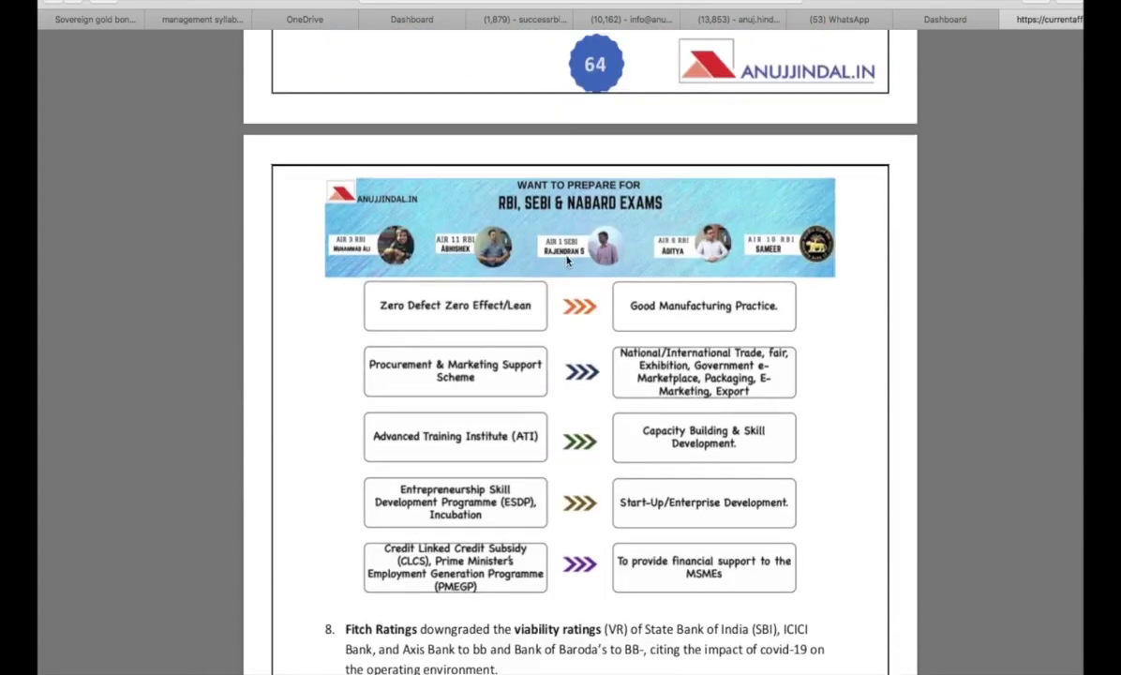
pyautogui.press('super+Tab')
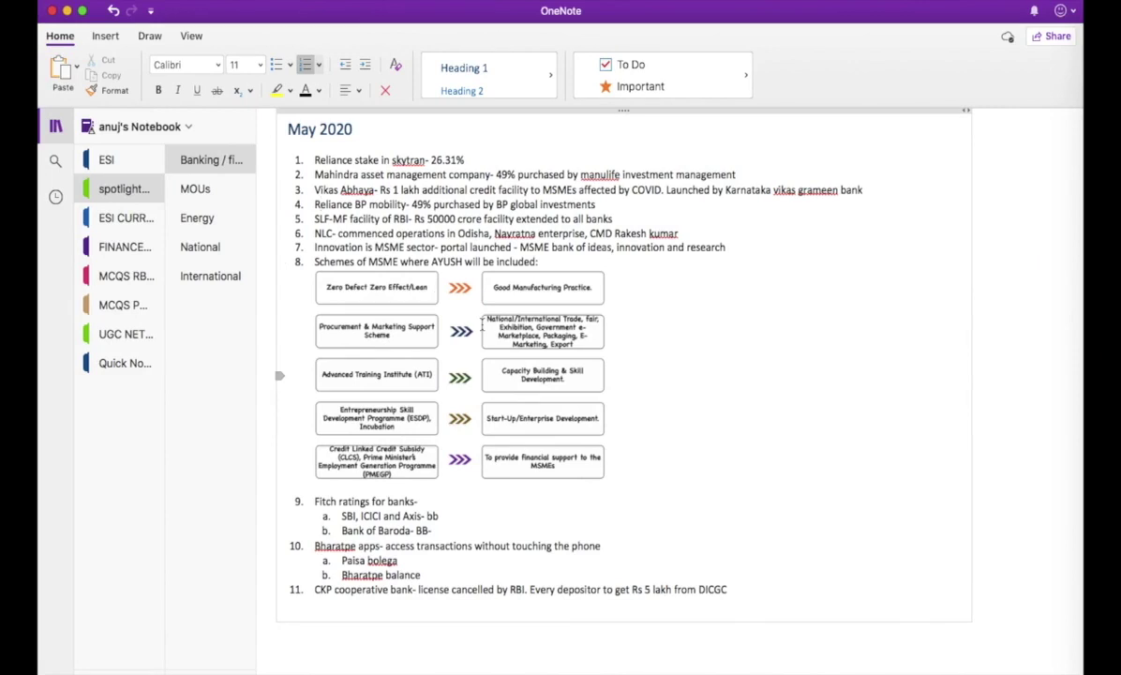
# Switch to the browser and search Google for "skytran" in a new tab.
pyautogui.click(475, 161)
pyautogui.hotkey('ctrl', 'Right')
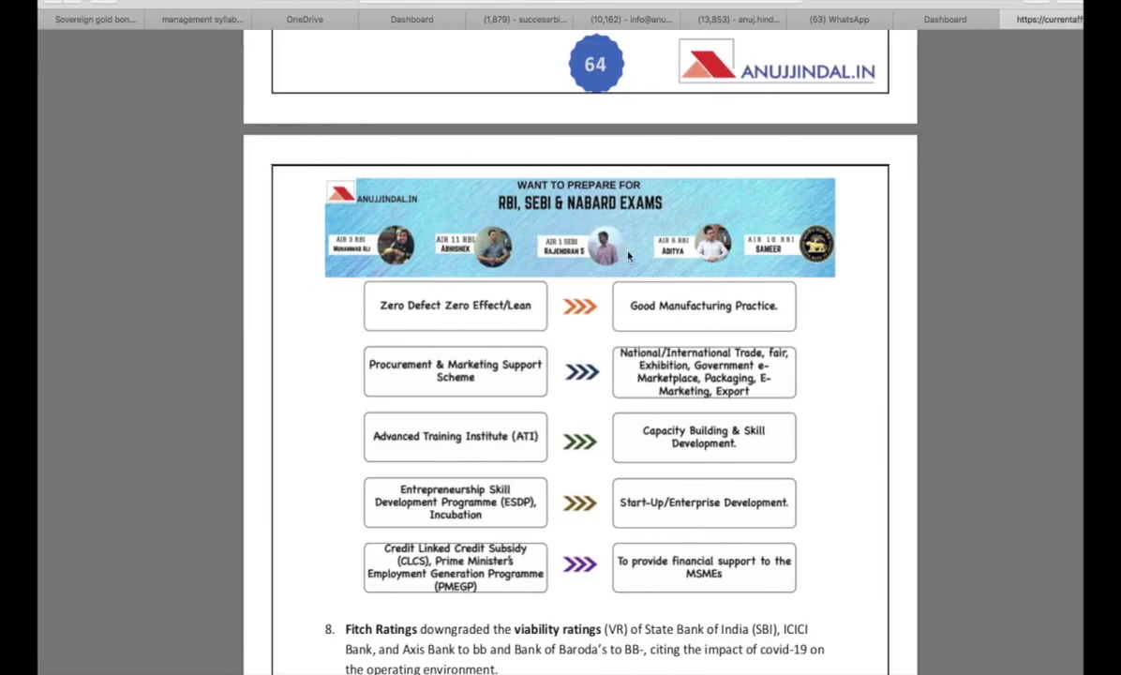
pyautogui.scroll(2, 733, 235)
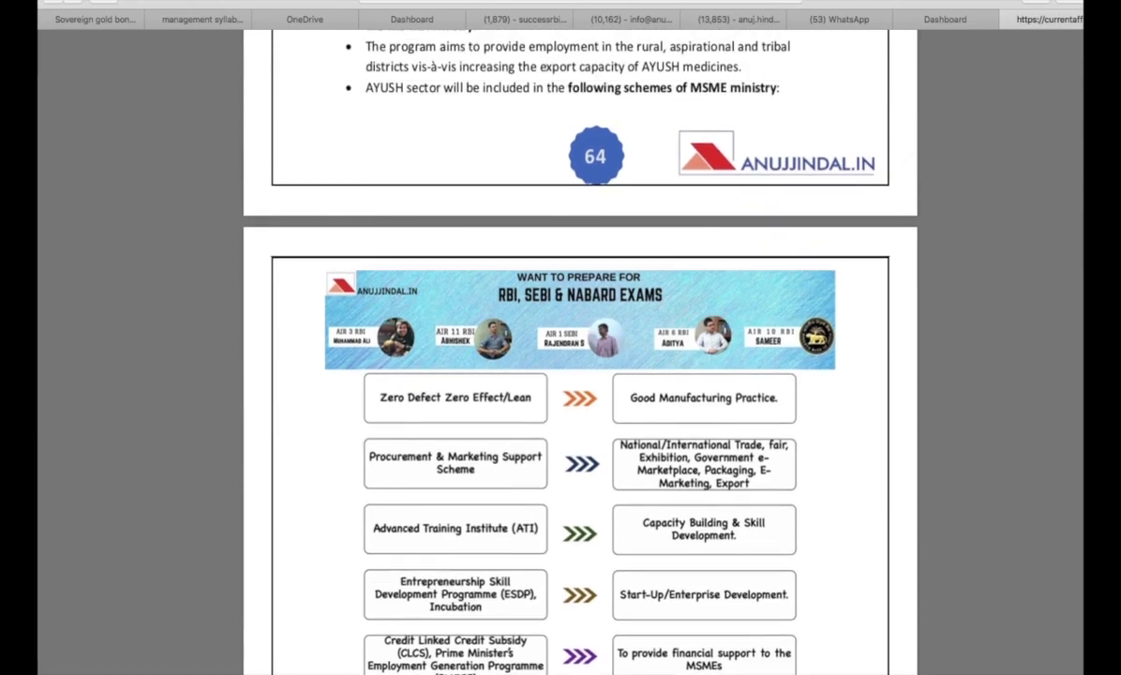
pyautogui.press('super+t')
pyautogui.write('skype')
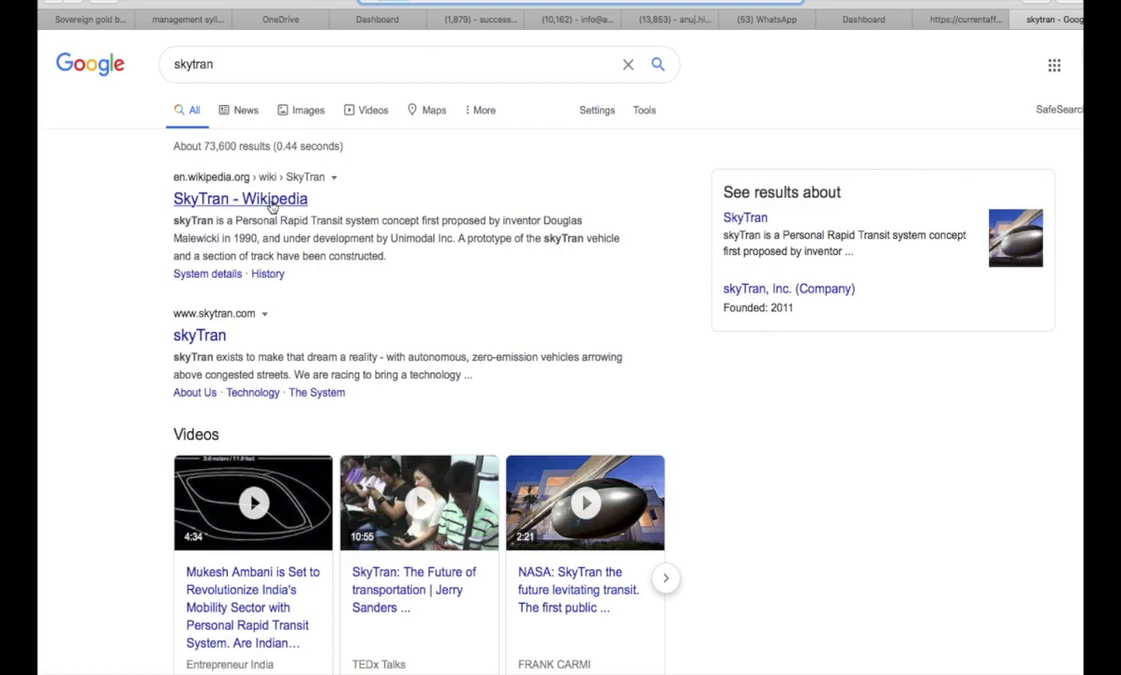
pyautogui.click(220, 68)
# Check the company's full name in the PDF, refine the Google search to "skytran inc" and show its image results.
pyautogui.press('super+Tab')
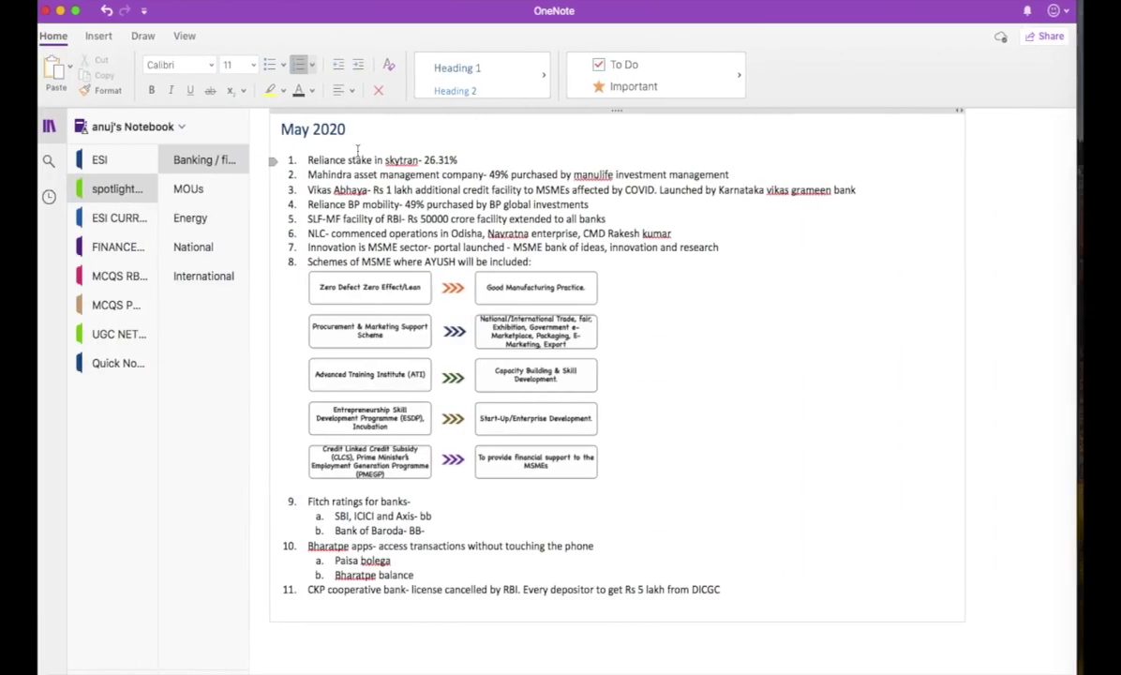
pyautogui.press('super+Tab')
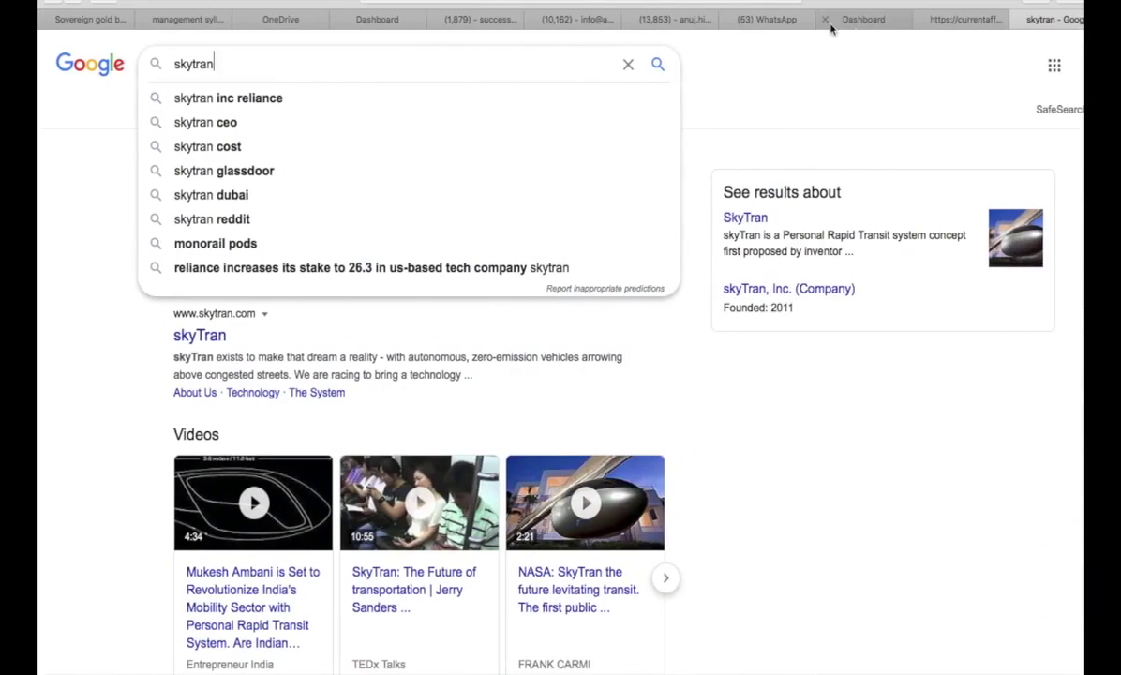
pyautogui.click(923, 19)
pyautogui.scroll(1, 565, 257)
pyautogui.scroll(-3, 566, 257)
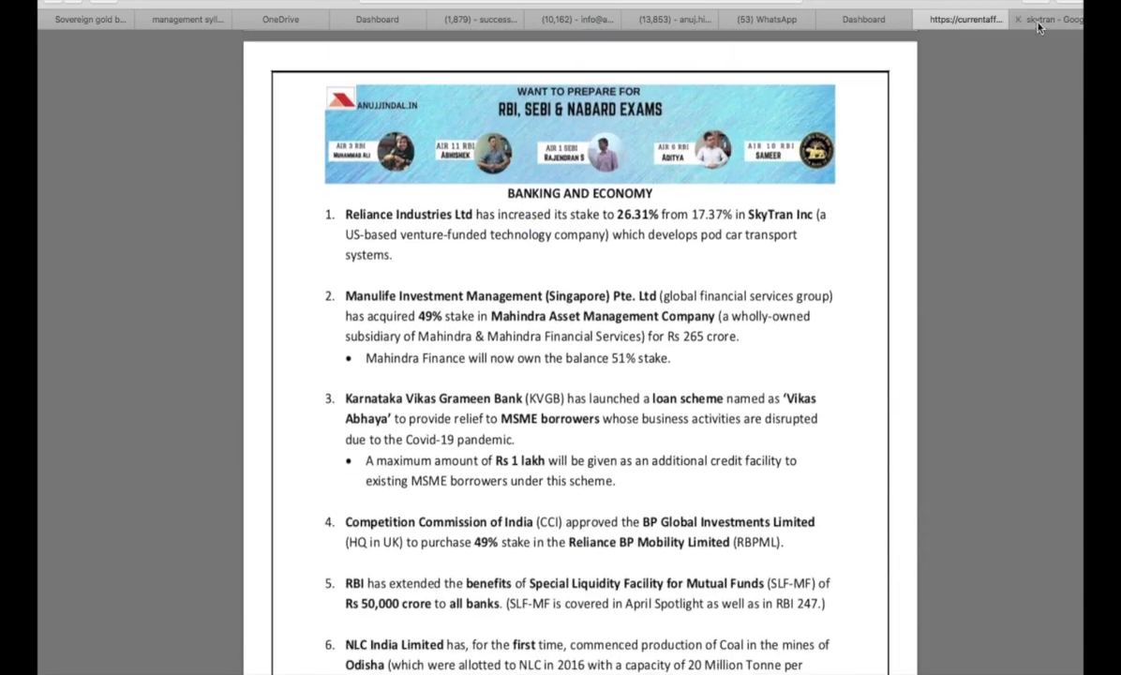
pyautogui.click(1050, 21)
pyautogui.write('inc')
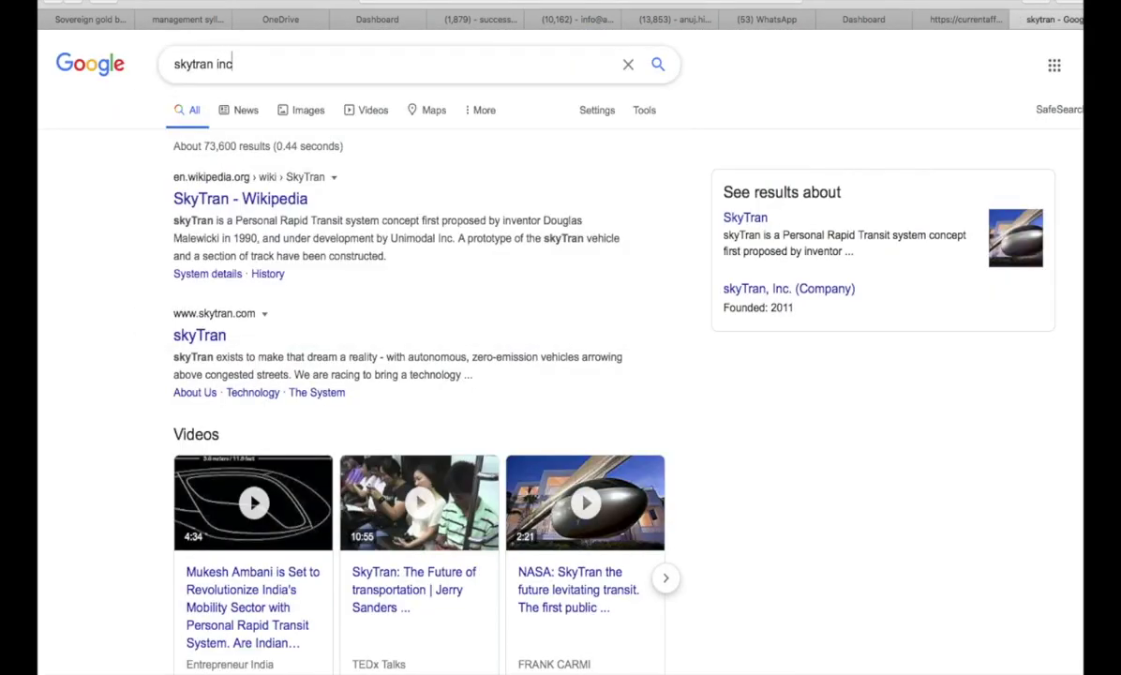
pyautogui.press('Return')
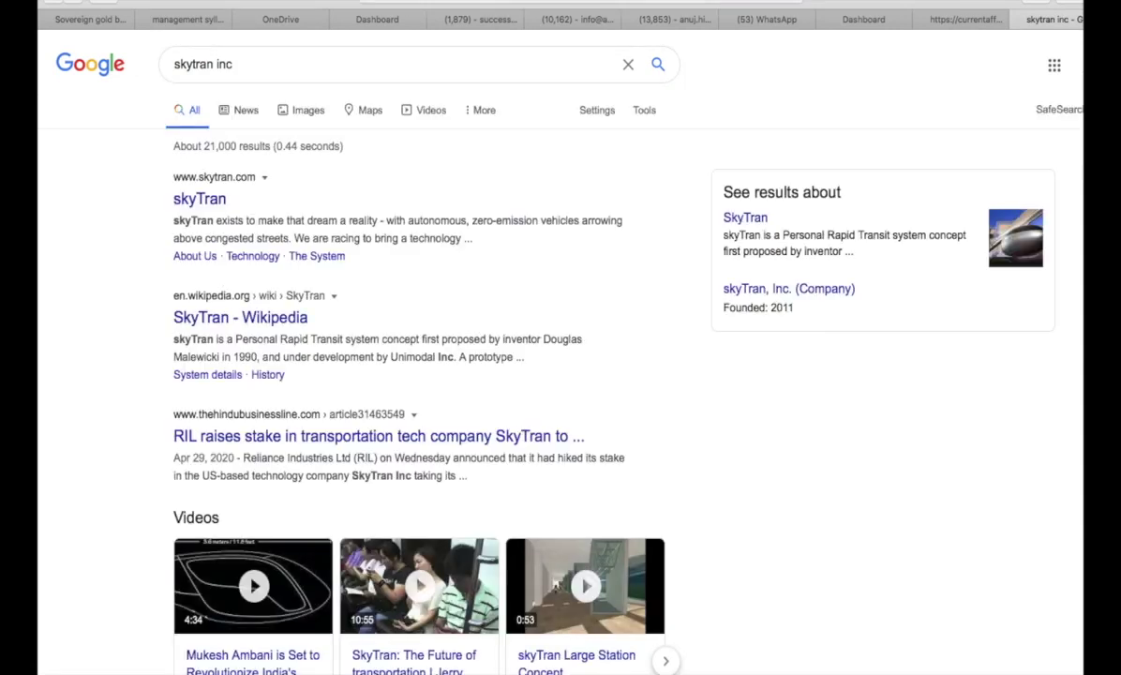
pyautogui.click(296, 114)
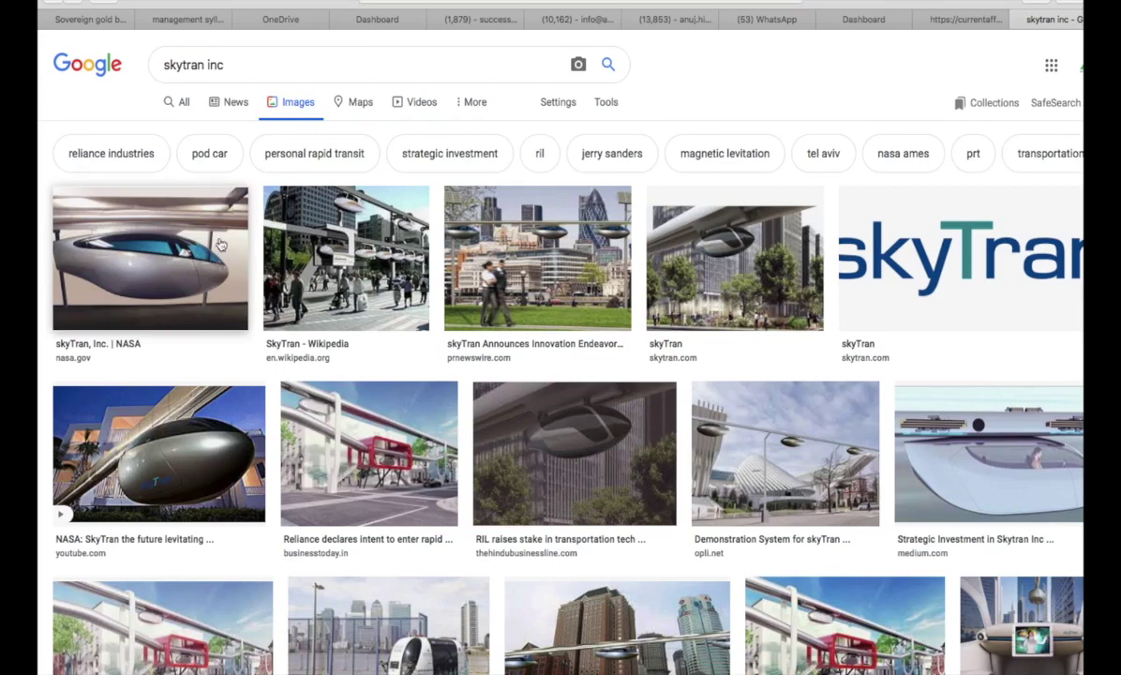
# Copy the NASA skyTran pod image from the search results and paste it under the Reliance stake note in OneNote.
pyautogui.click(222, 244)
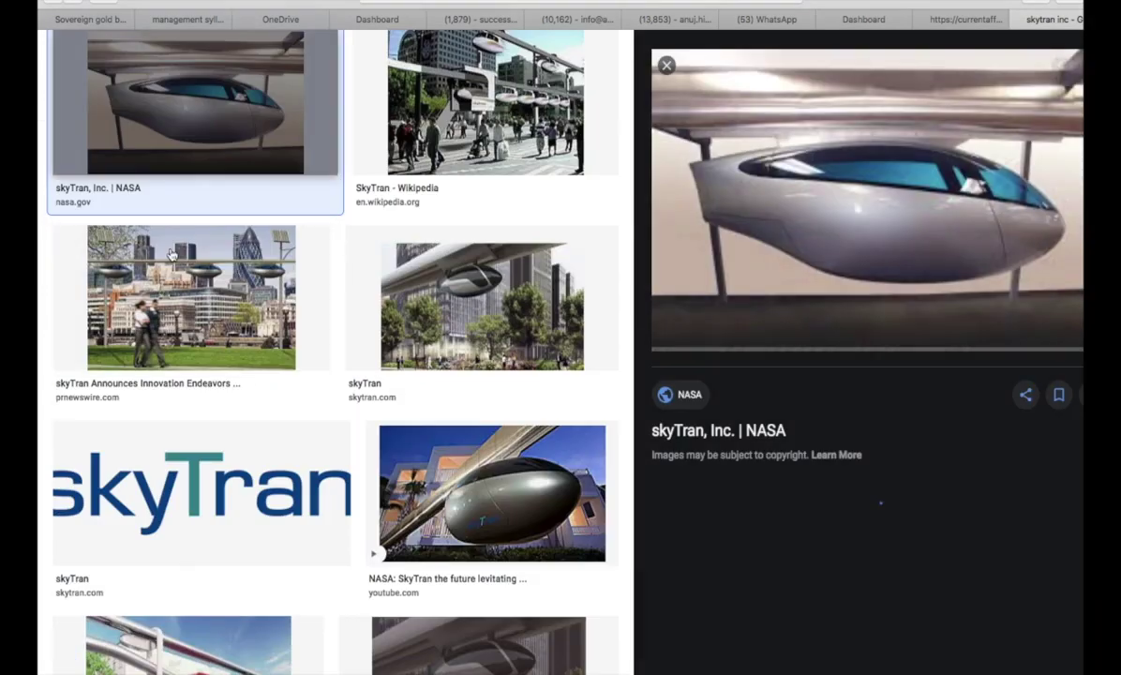
pyautogui.rightClick(839, 193)
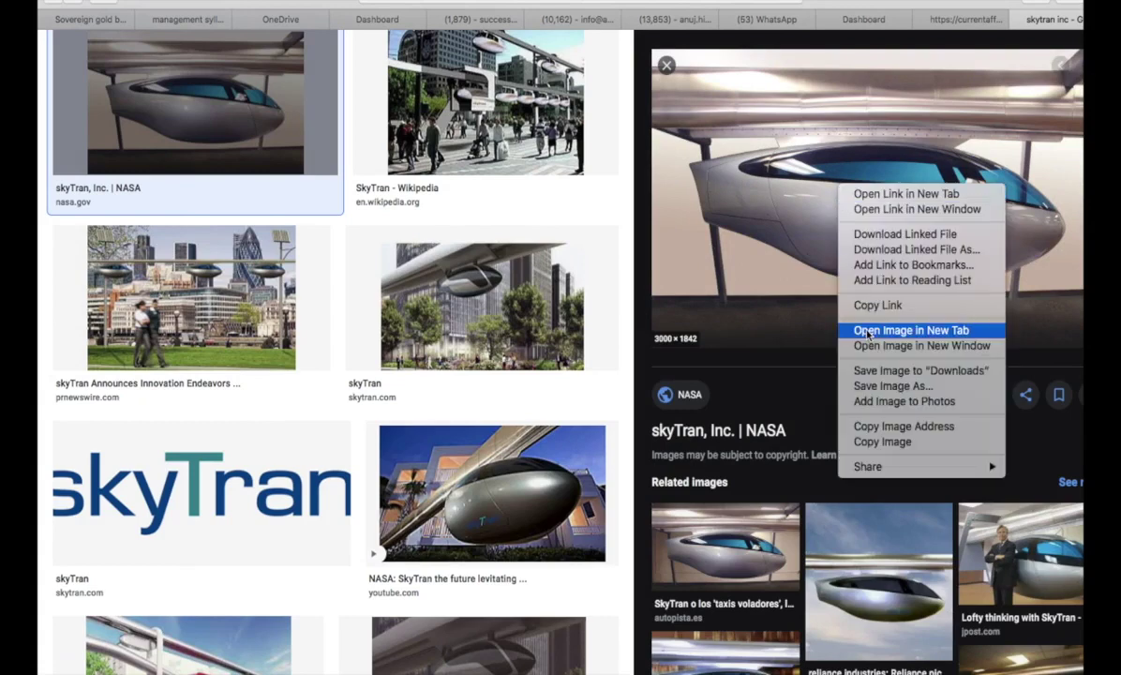
pyautogui.click(881, 443)
pyautogui.press('super+Tab')
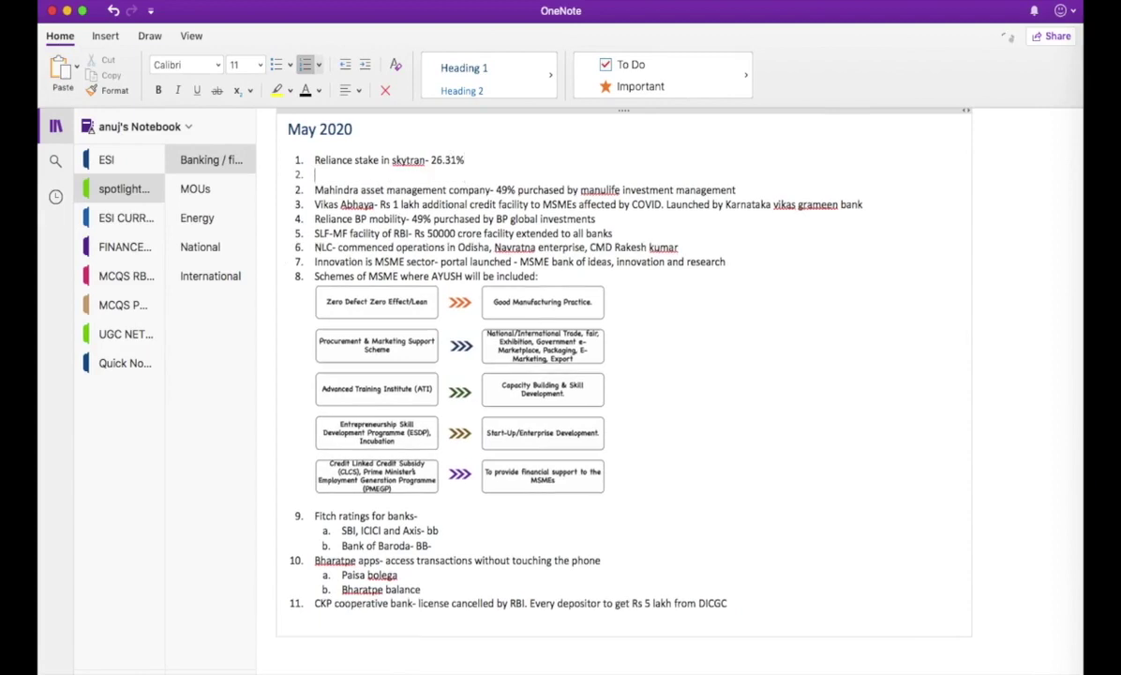
pyautogui.press('super+v')
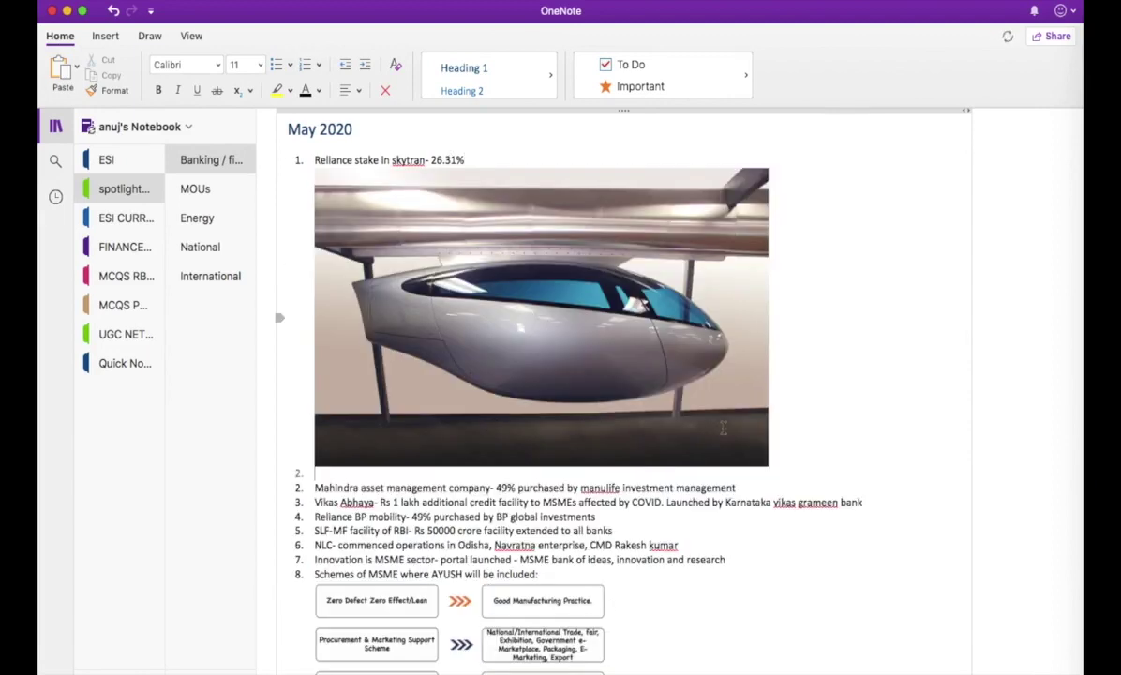
# Shrink the pasted skyTran picture to less than half its width and remove the empty list item after it.
pyautogui.click(722, 429)
pyautogui.moveTo(768, 465); pyautogui.dragTo(501, 290)
pyautogui.click(517, 293)
pyautogui.press('BackSpace')
# Move the skyTran picture toward the middle of the page, between the Reliance stake and Mahindra notes.
pyautogui.click(375, 197)
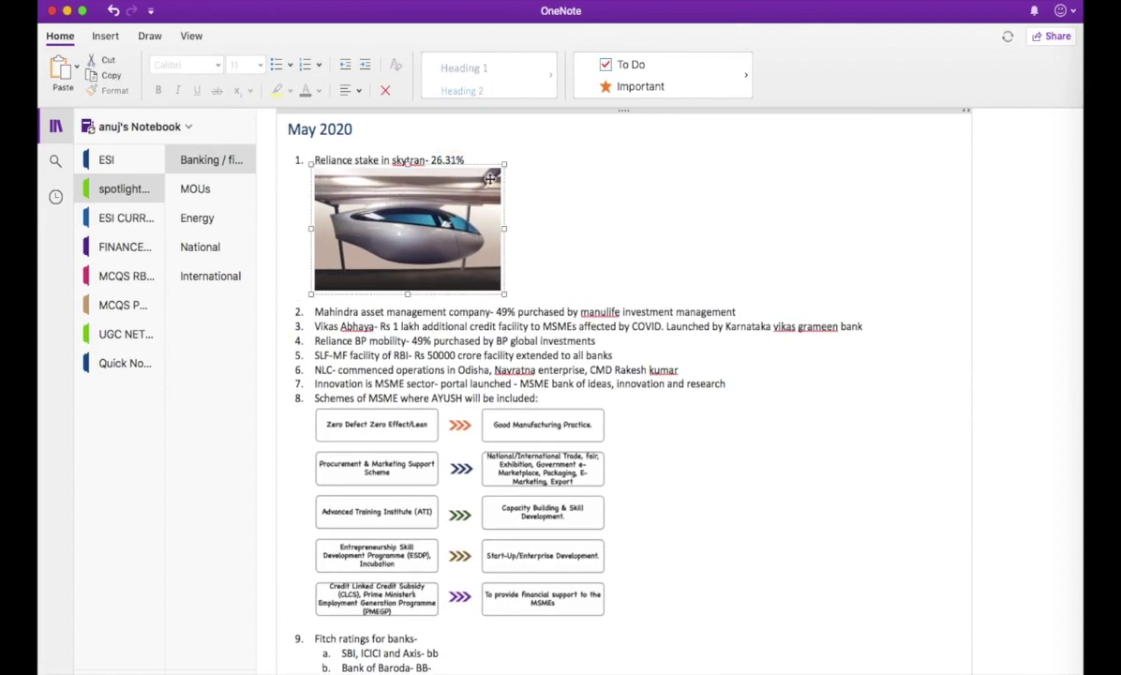
pyautogui.moveTo(476, 169); pyautogui.dragTo(694, 143)
pyautogui.moveTo(711, 197); pyautogui.dragTo(689, 294)
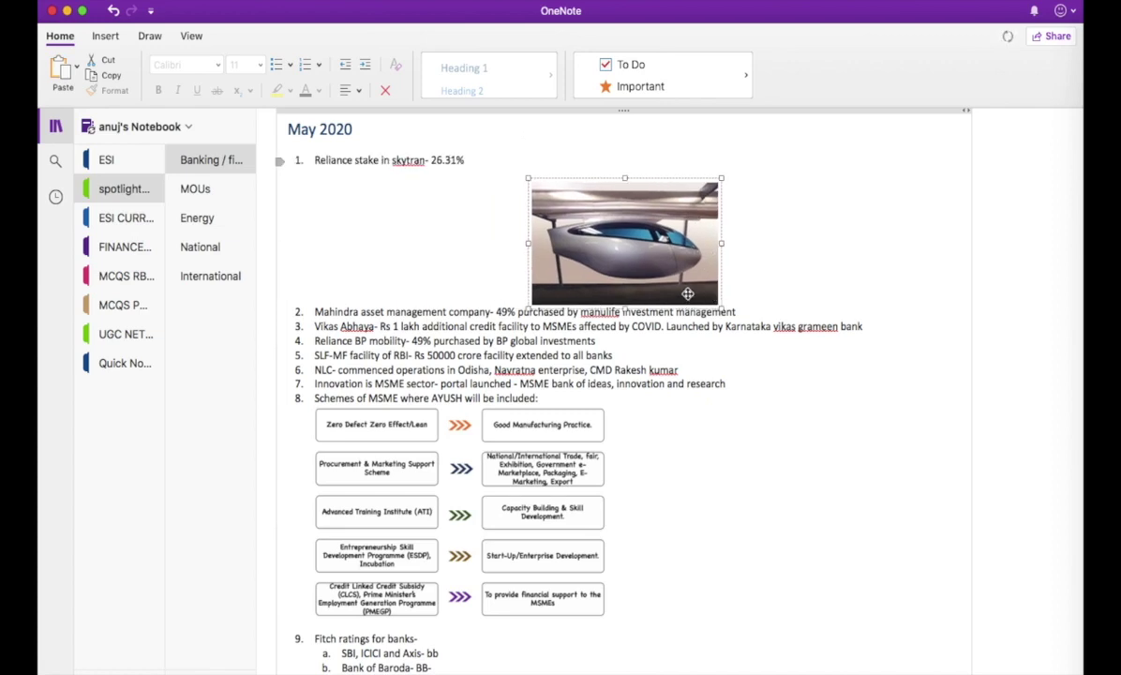
pyautogui.click(328, 353)
# Compare the Vikas Abhaya note with the Karnataka Vikas Grameen Bank item in the browser PDF.
pyautogui.scroll(-2, 328, 353)
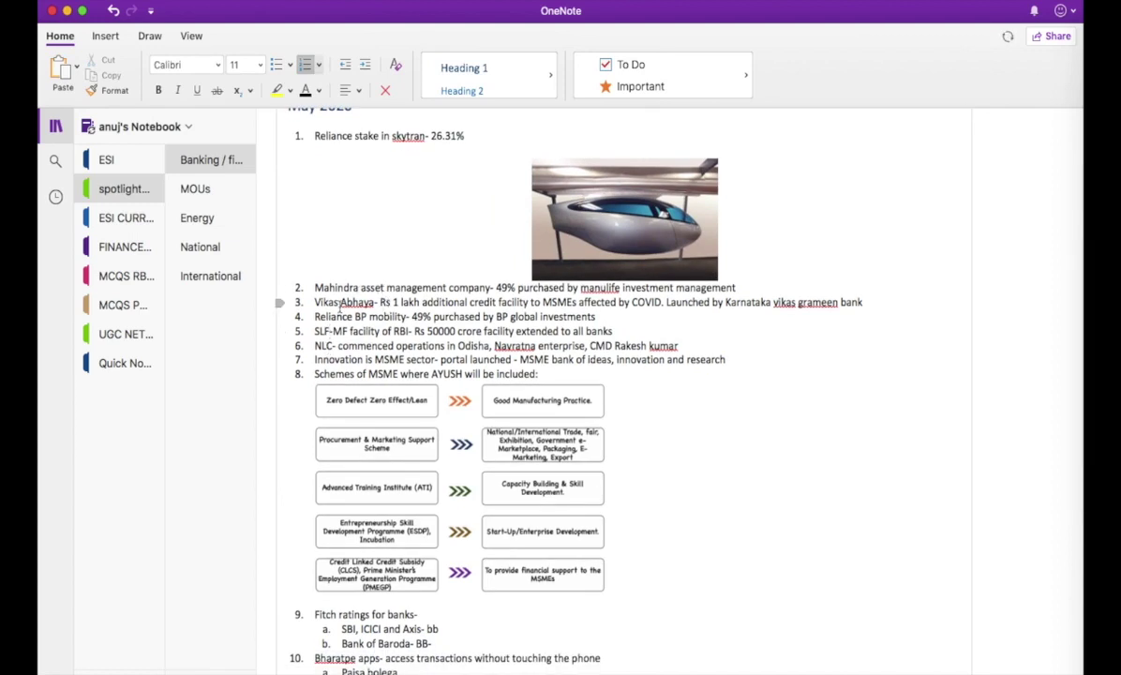
pyautogui.moveTo(315, 302); pyautogui.dragTo(374, 302)
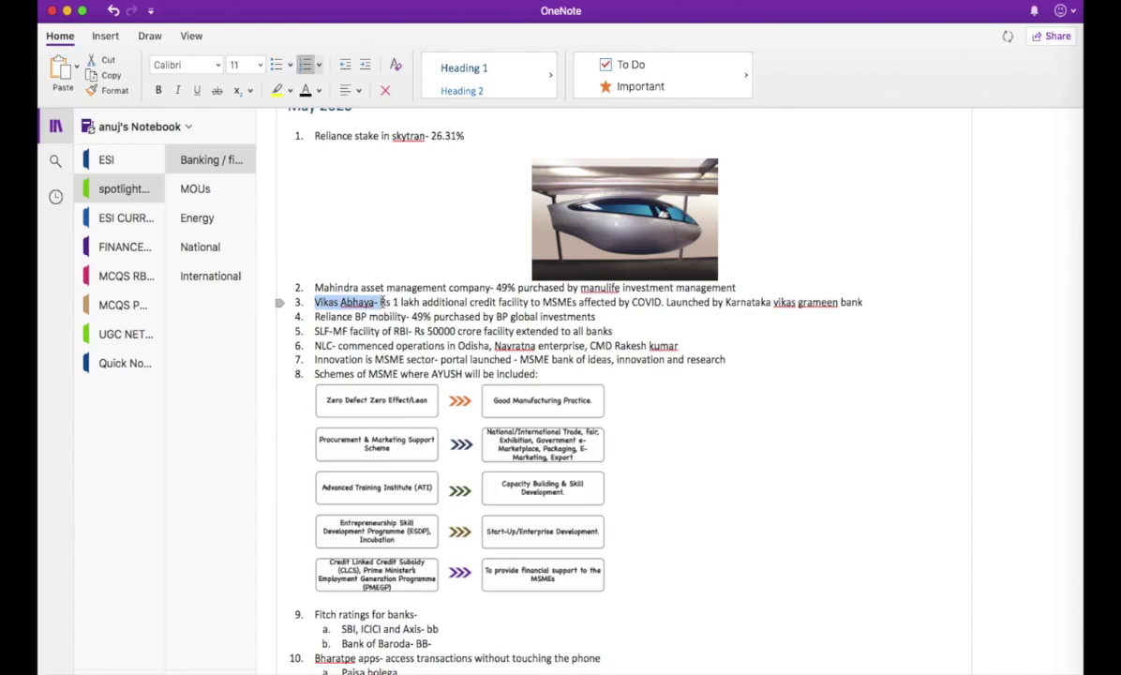
pyautogui.hotkey('ctrl', 'Right')
pyautogui.click(961, 36)
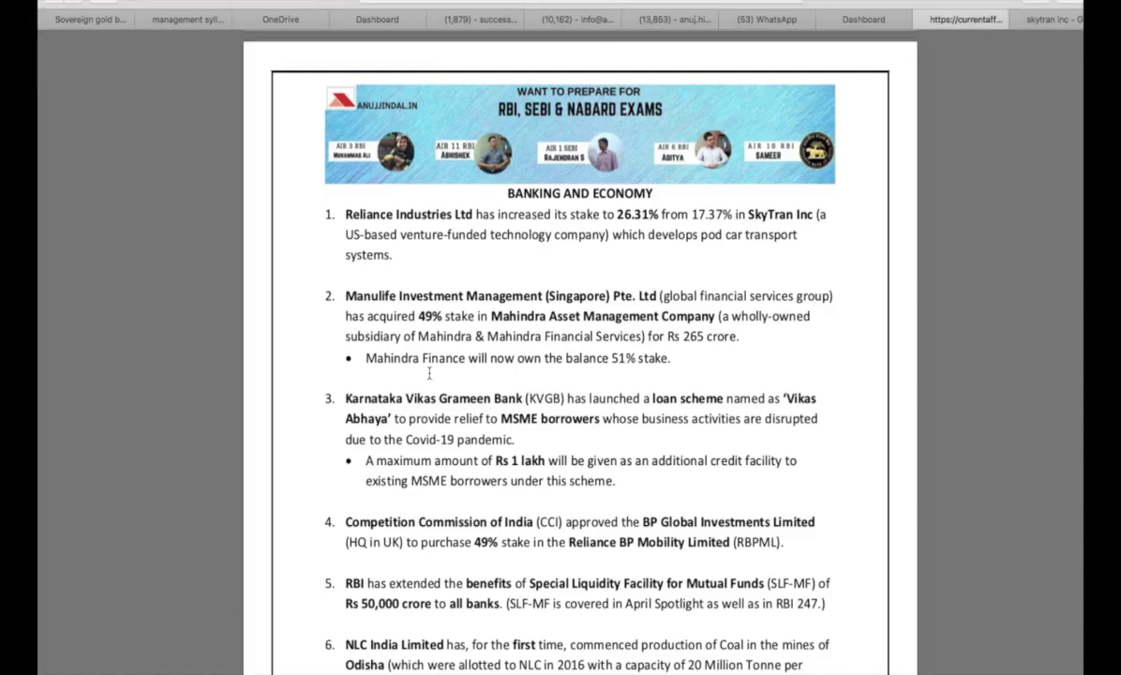
pyautogui.scroll(-5, 429, 373)
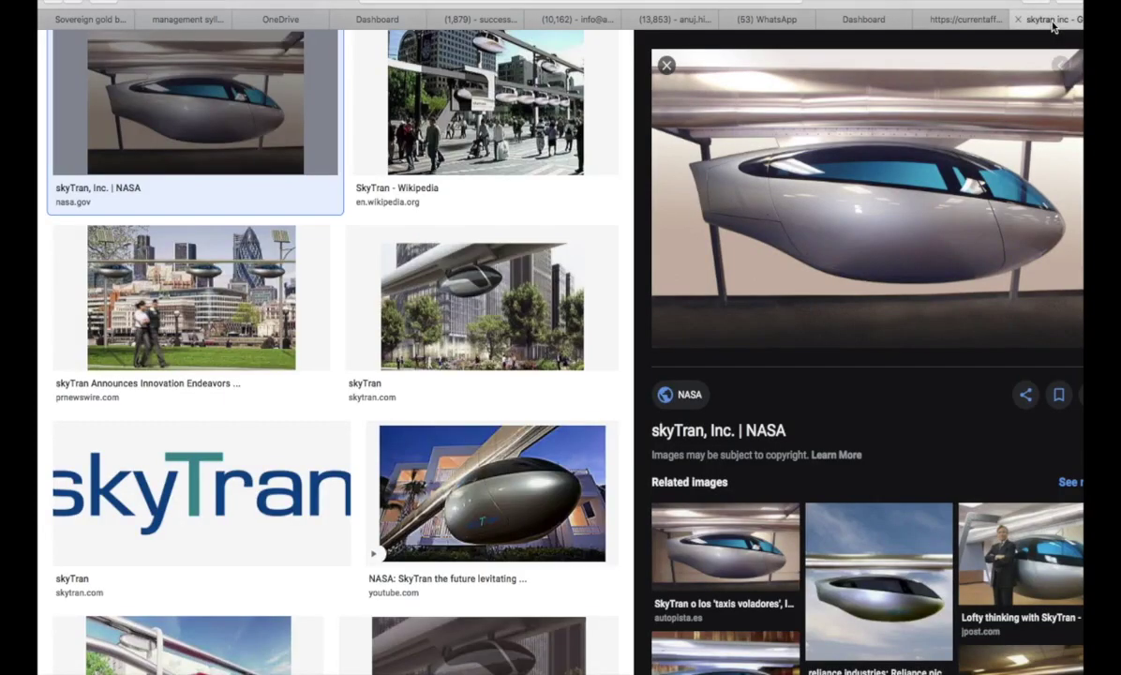
pyautogui.click(1040, 19)
pyautogui.scroll(3, 530, 51)
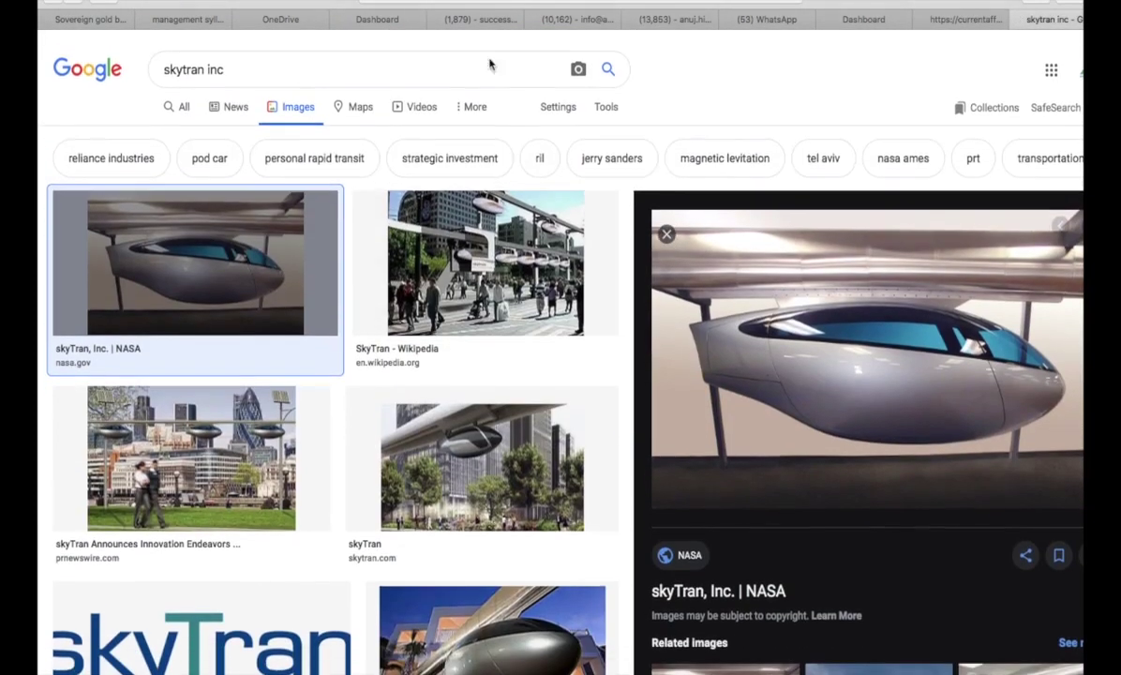
pyautogui.tripleClick(445, 70)
pyautogui.write('vikas abhaya')
pyautogui.press('Return')
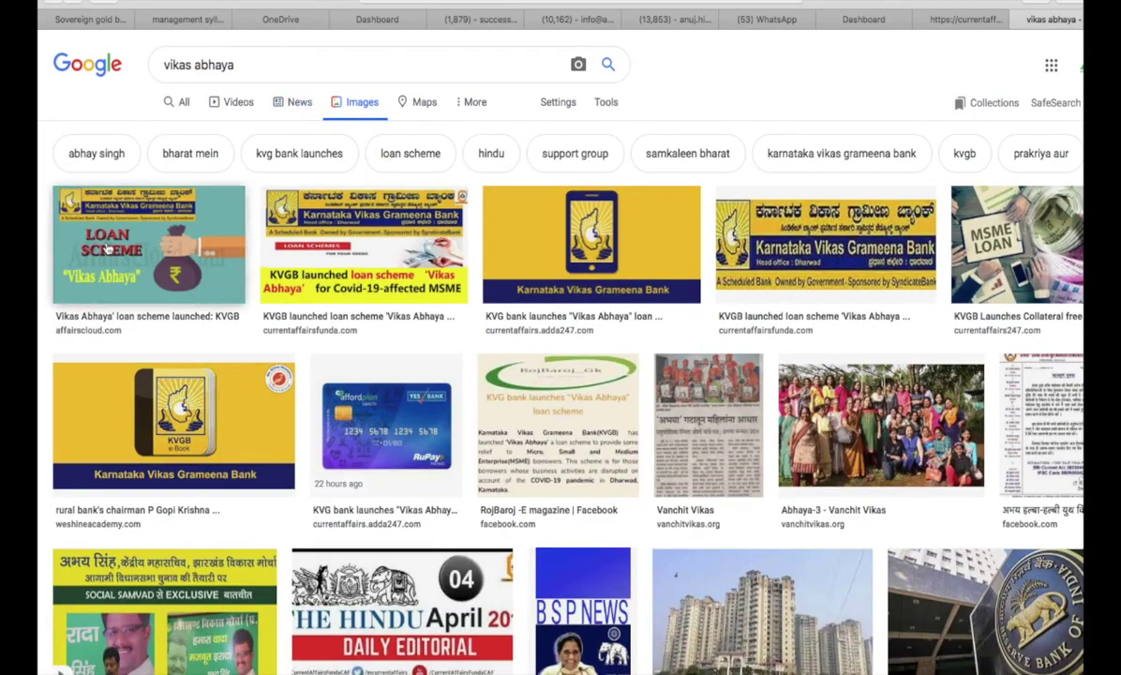
# Preview the Vikas Abhaya loan scheme image from affairscloud.com and check it against the bank name in the OneNote note.
pyautogui.click(103, 234)
pyautogui.hotkey('ctrl', 'Left')
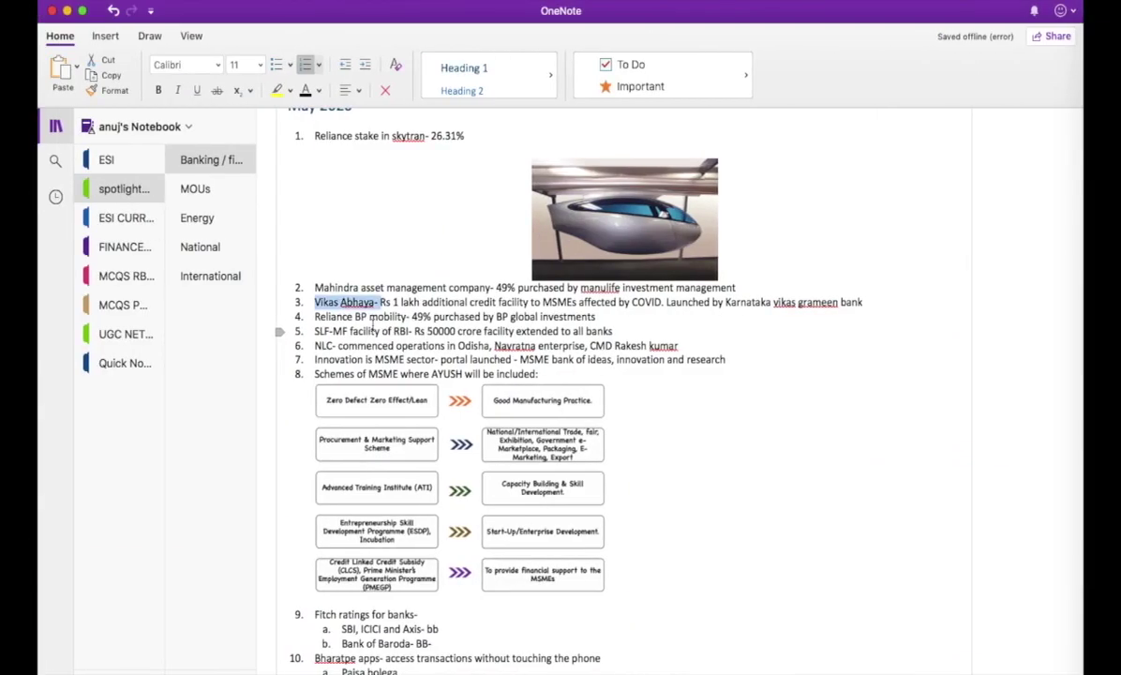
pyautogui.scroll(-1, 348, 298)
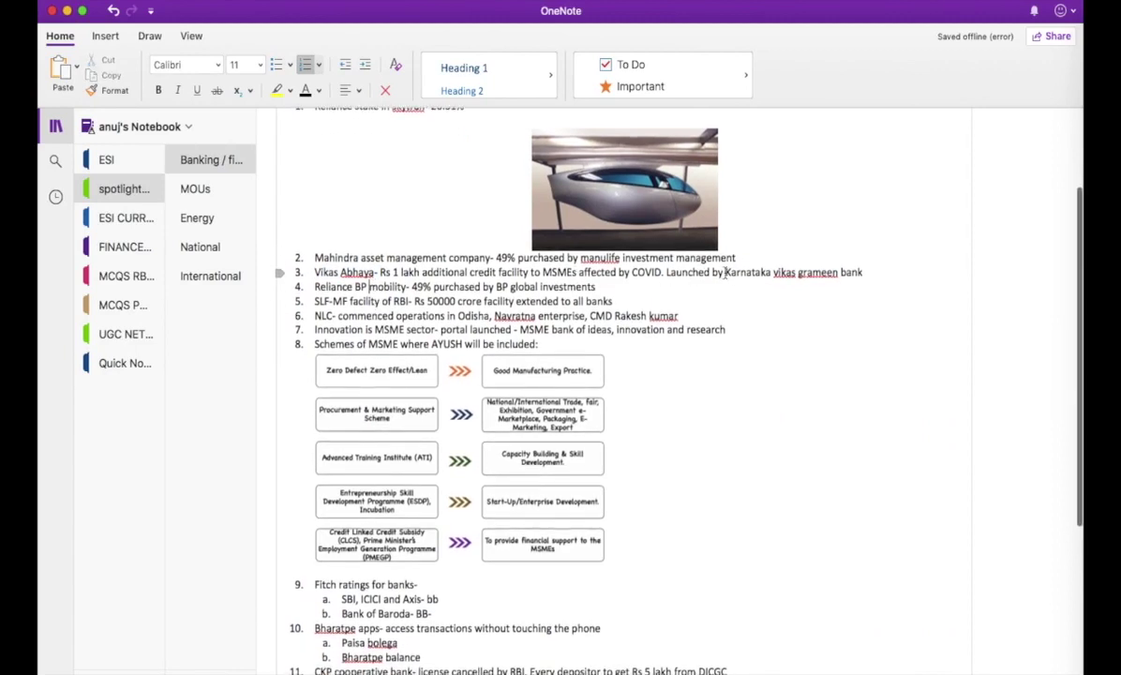
pyautogui.moveTo(753, 272); pyautogui.dragTo(863, 271)
pyautogui.hotkey('ctrl', 'Right')
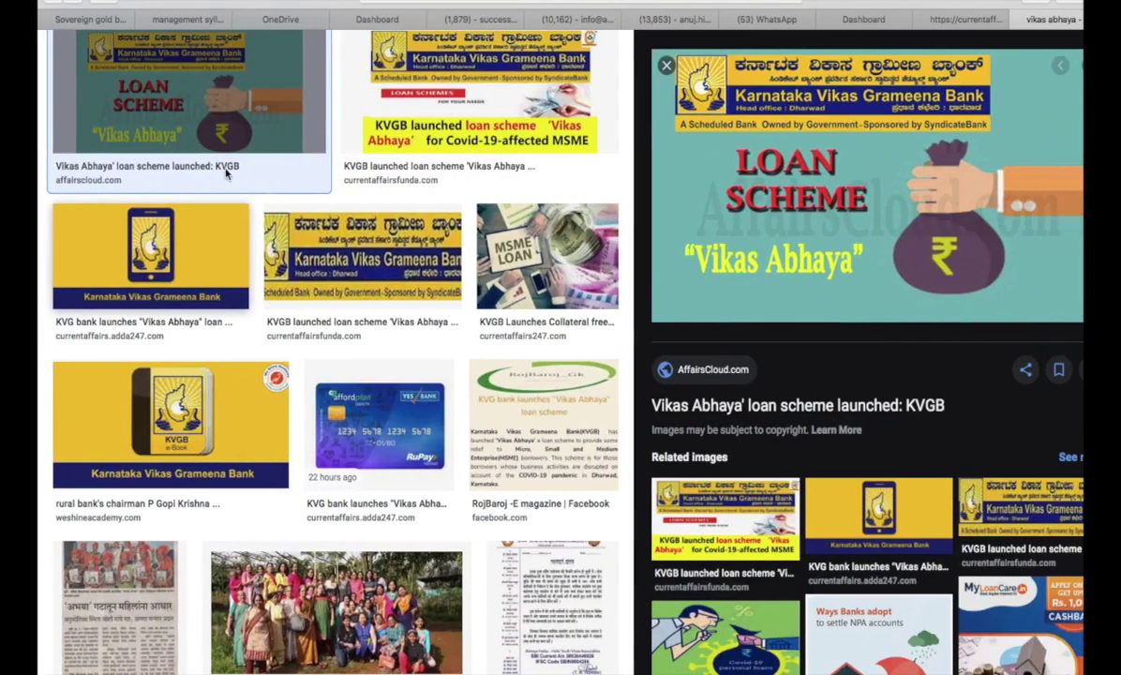
# Copy the previewed Vikas Abhaya loan scheme image and paste it on a new line under the Vikas Abhaya note in OneNote.
pyautogui.rightClick(758, 159)
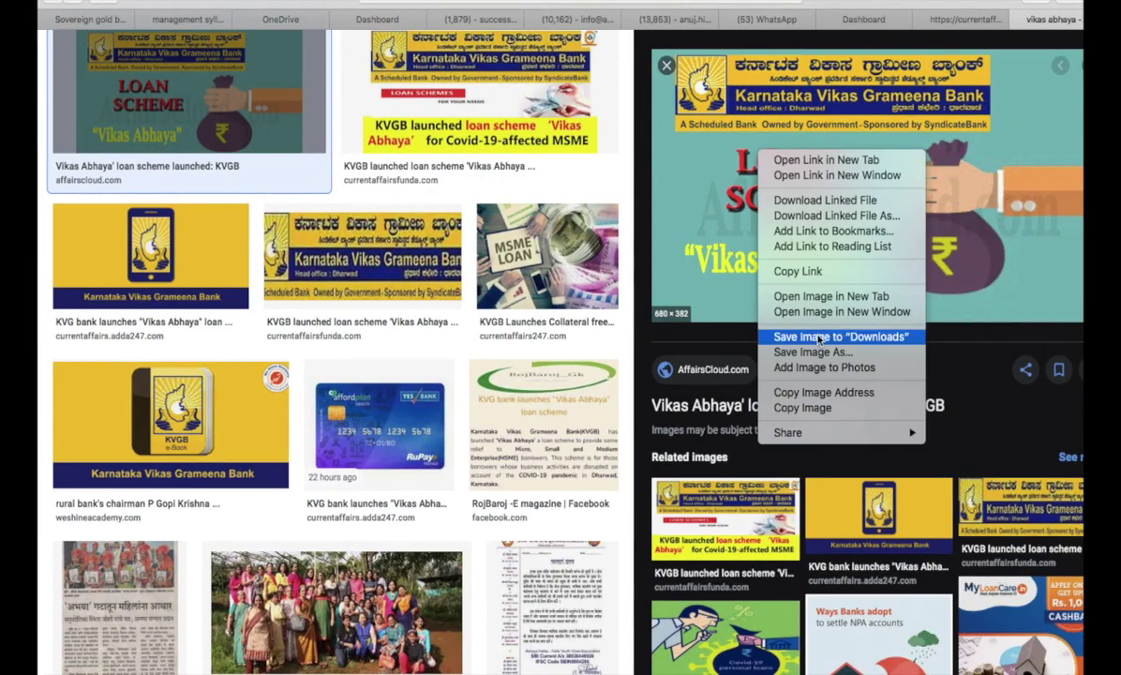
pyautogui.click(804, 408)
pyautogui.hotkey('ctrl', 'Left')
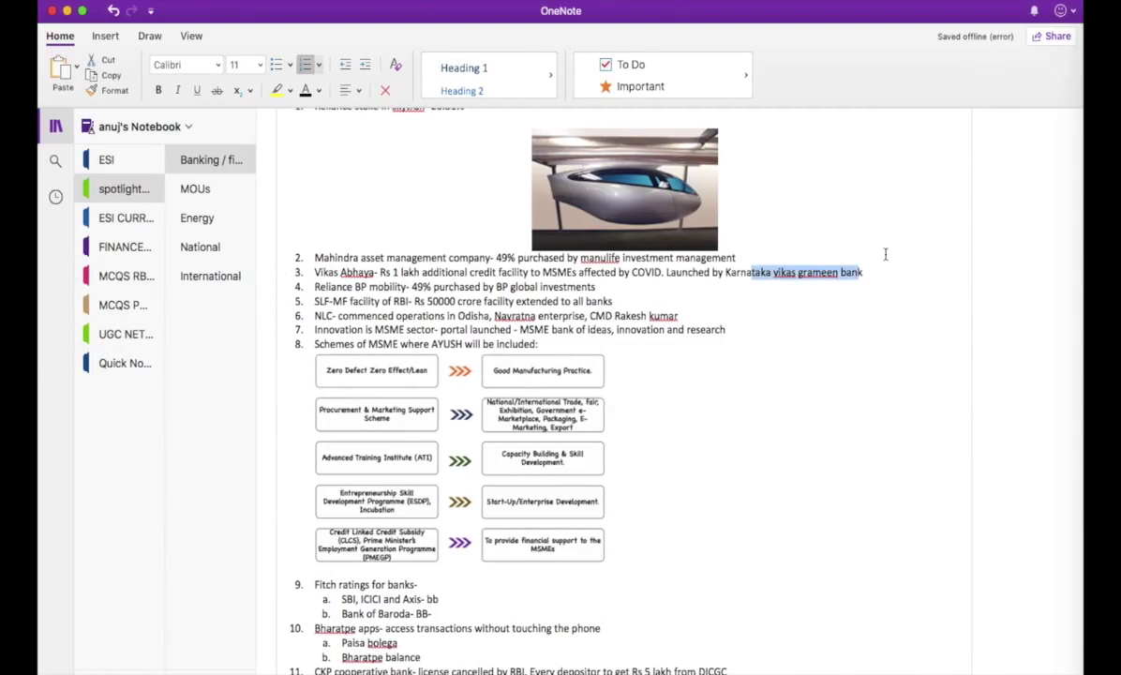
pyautogui.click(866, 272)
pyautogui.press('Return')
pyautogui.press('super+v')
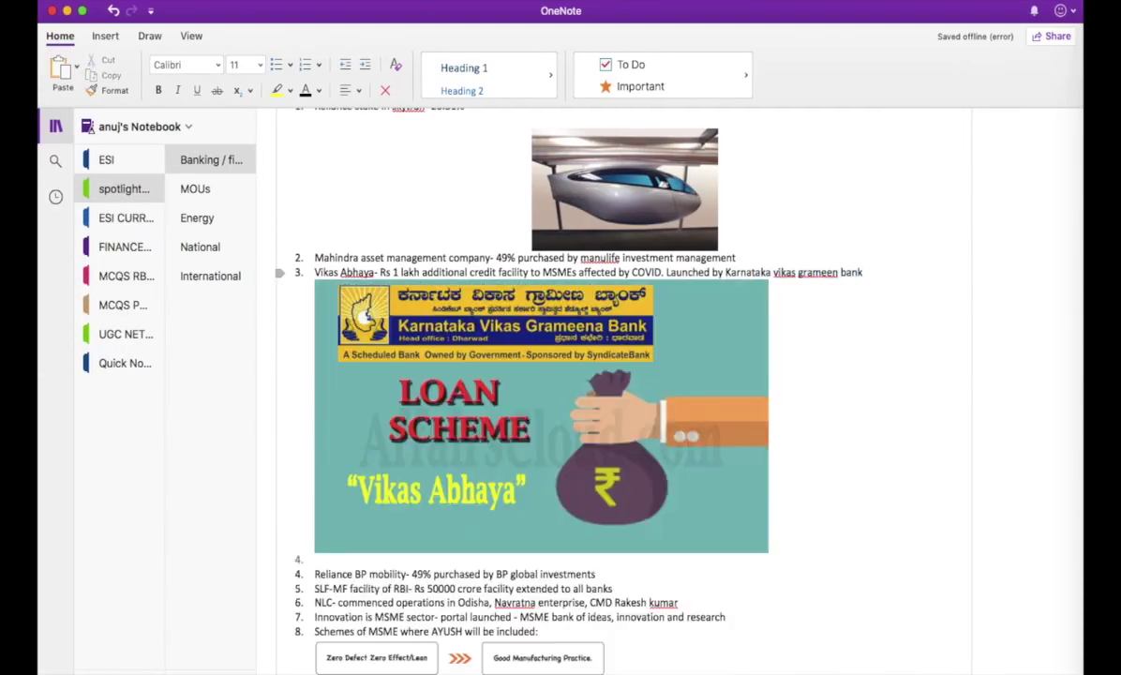
pyautogui.click(720, 511)
pyautogui.moveTo(771, 556); pyautogui.dragTo(600, 451)
pyautogui.click(378, 474)
pyautogui.scroll(-2, 378, 473)
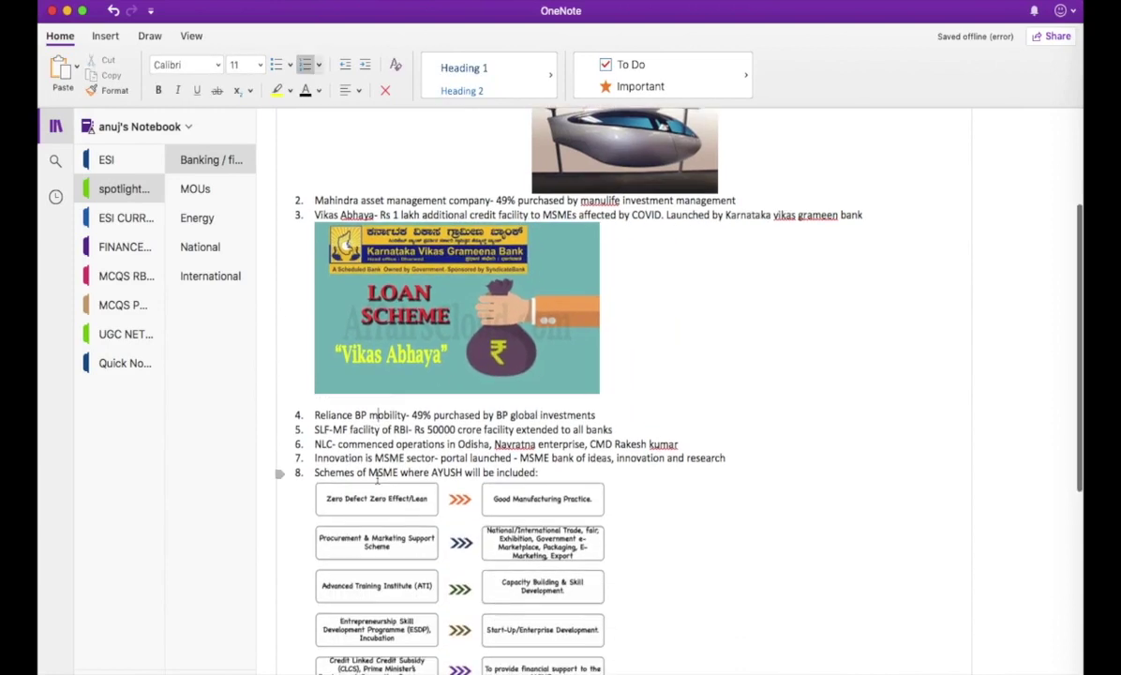
pyautogui.click(392, 231)
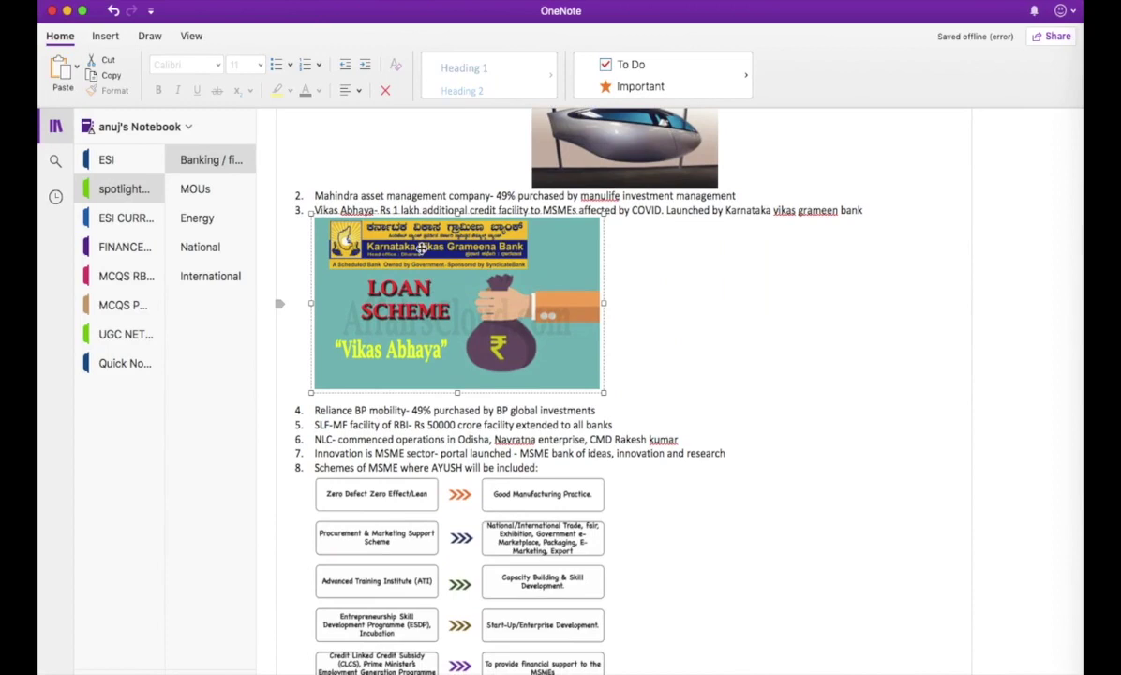
pyautogui.moveTo(392, 230); pyautogui.dragTo(635, 253)
pyautogui.click(454, 440)
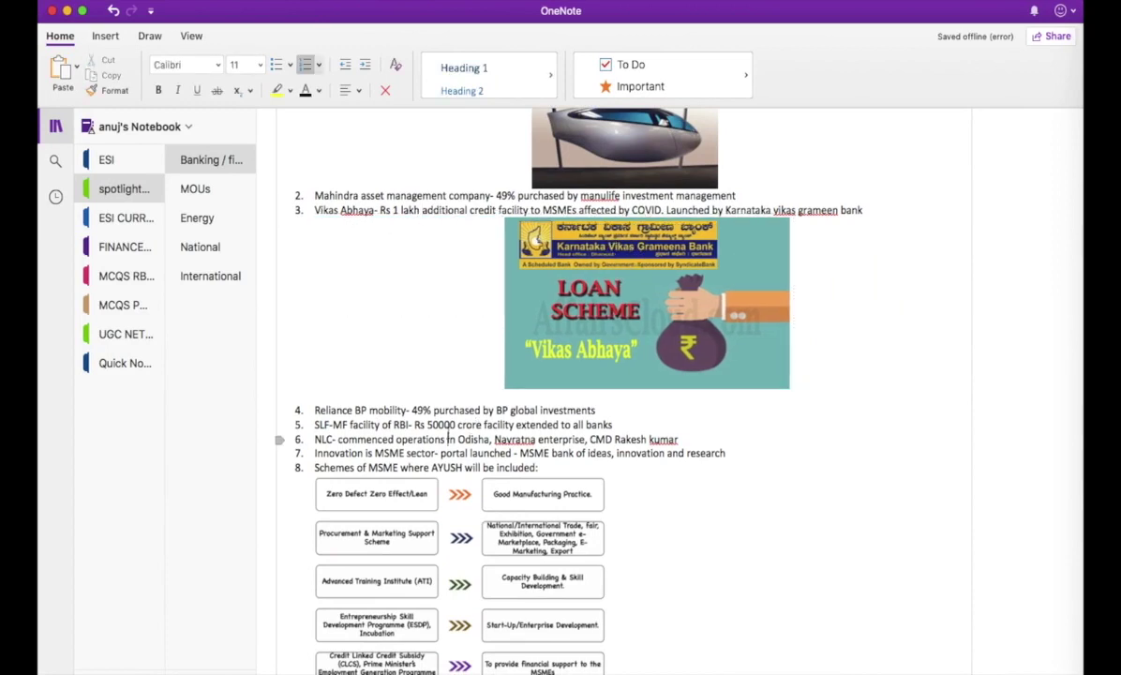
# Review the notes with their pictures, then reread the Banking and Economy items in the browser PDF for comparison.
pyautogui.scroll(2, 455, 443)
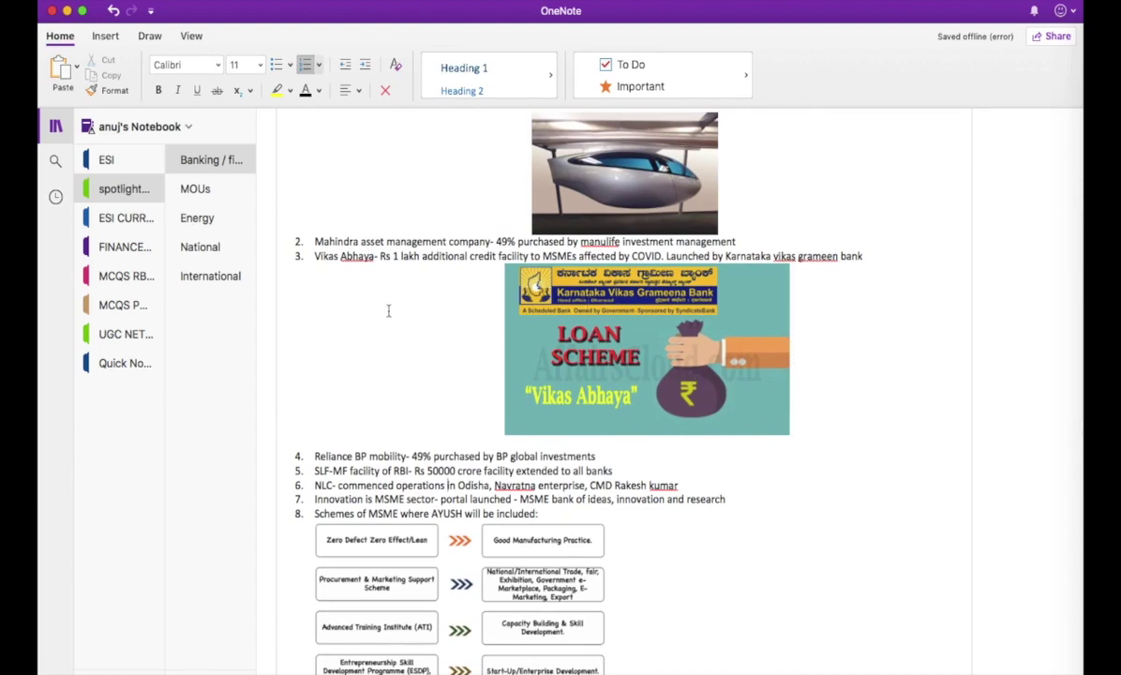
pyautogui.scroll(3, 450, 319)
pyautogui.scroll(-4, 389, 310)
pyautogui.scroll(-1, 388, 310)
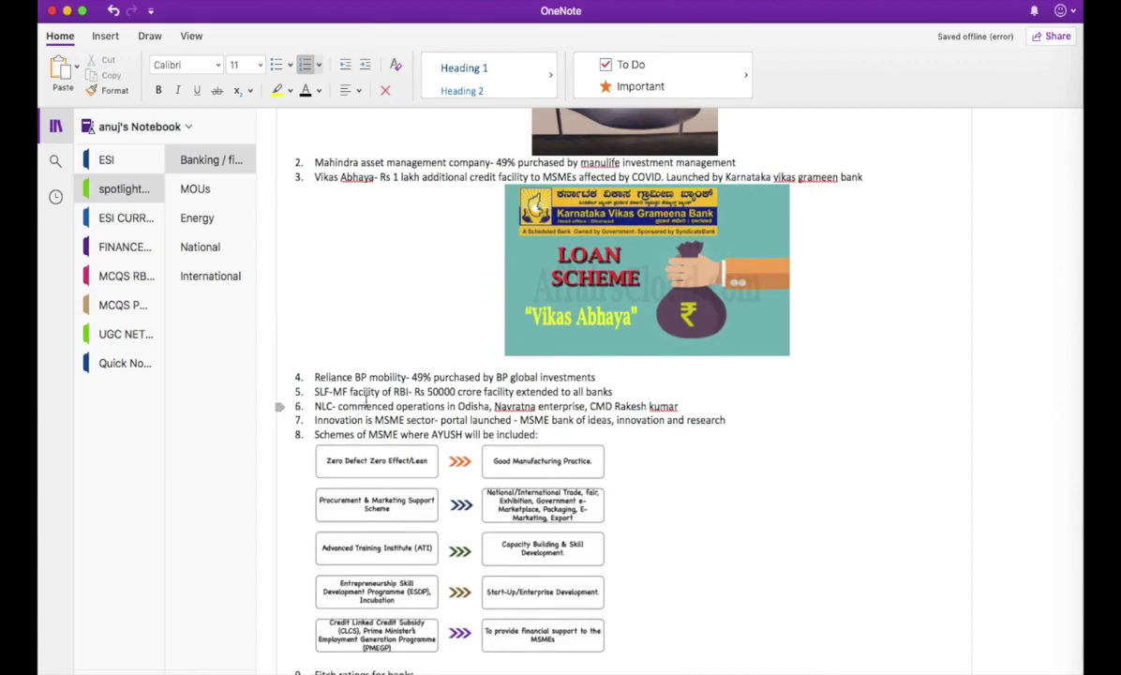
pyautogui.hotkey('ctrl', 'Right')
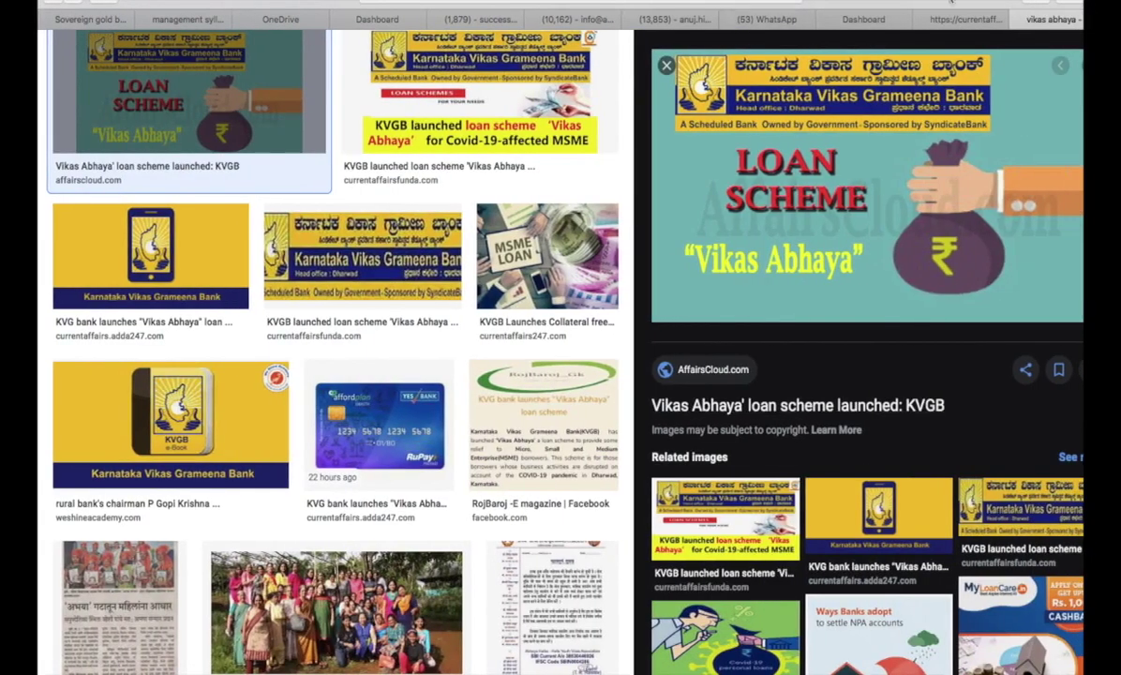
pyautogui.click(959, 24)
pyautogui.scroll(3, 393, 233)
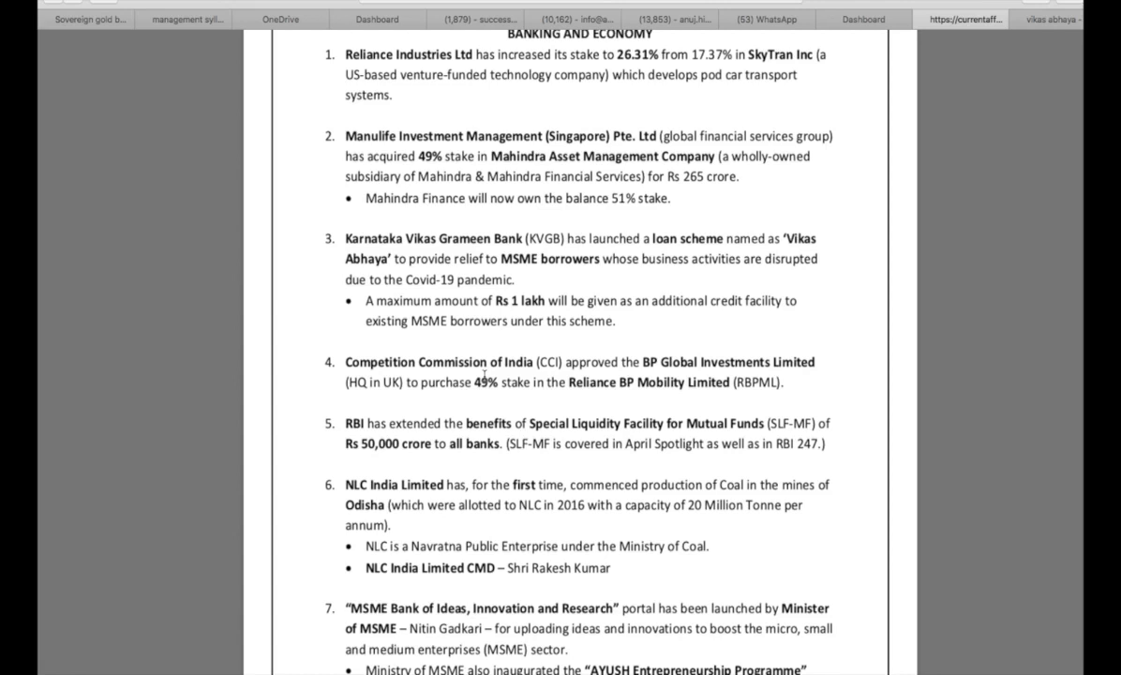
pyautogui.scroll(-3, 462, 417)
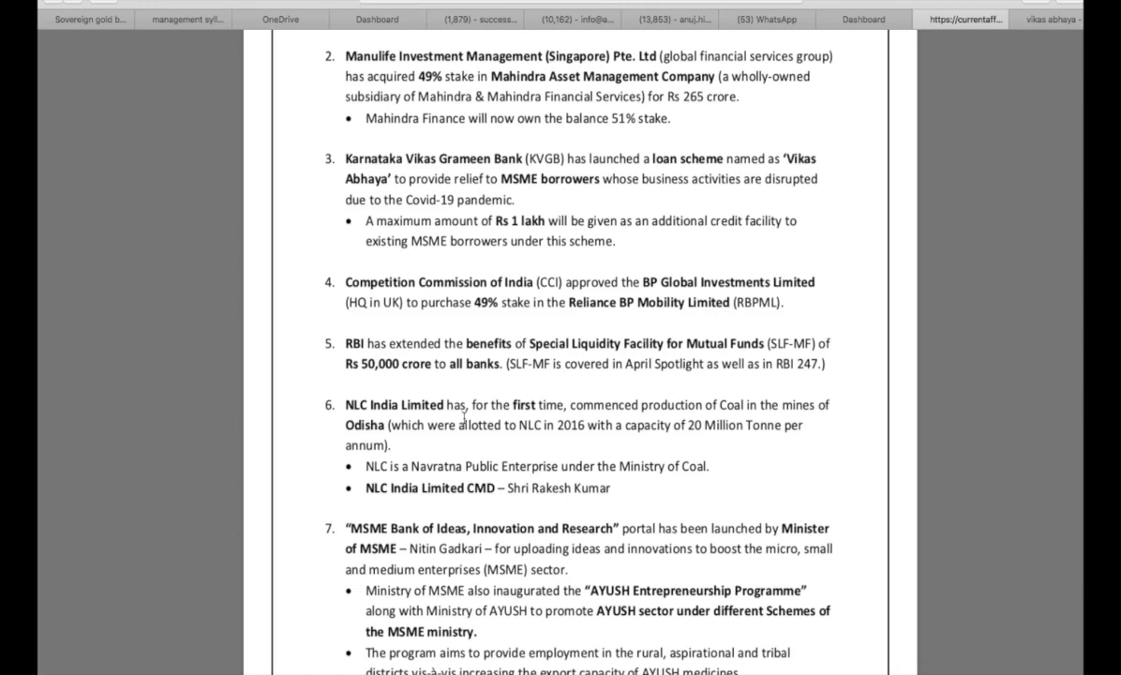
# Compare the note on MSME schemes including AYUSH with the MSME portal item and schemes chart in the PDF.
pyautogui.press('super+Tab')
pyautogui.click(608, 379)
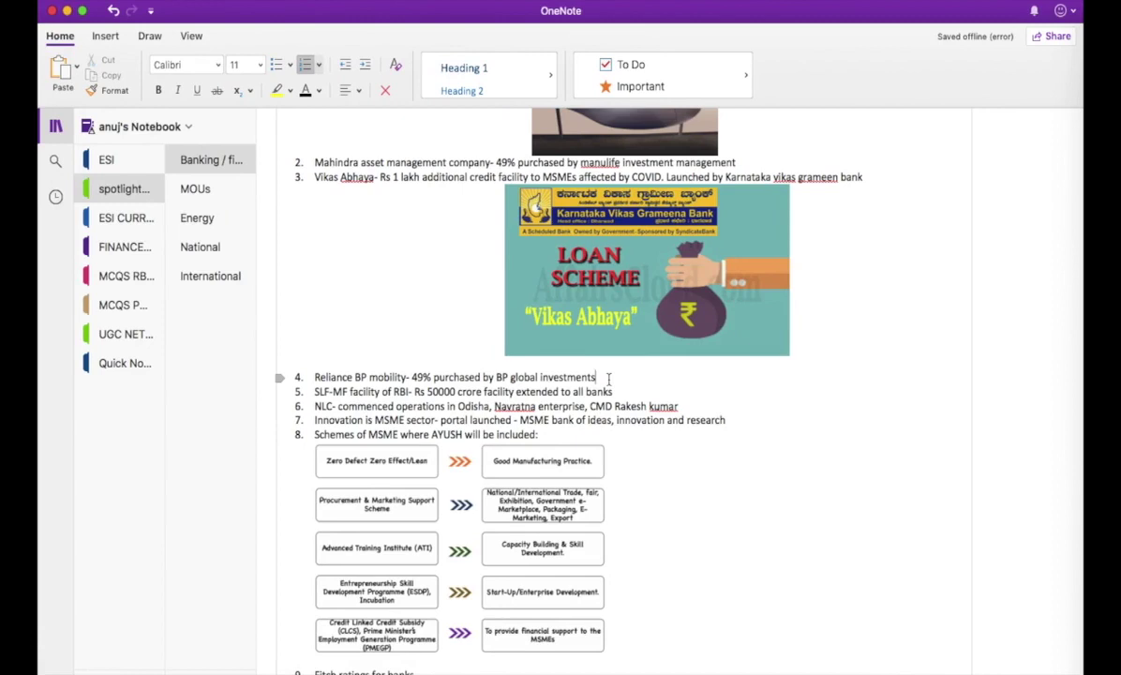
pyautogui.scroll(-1, 608, 379)
pyautogui.scroll(-3, 608, 379)
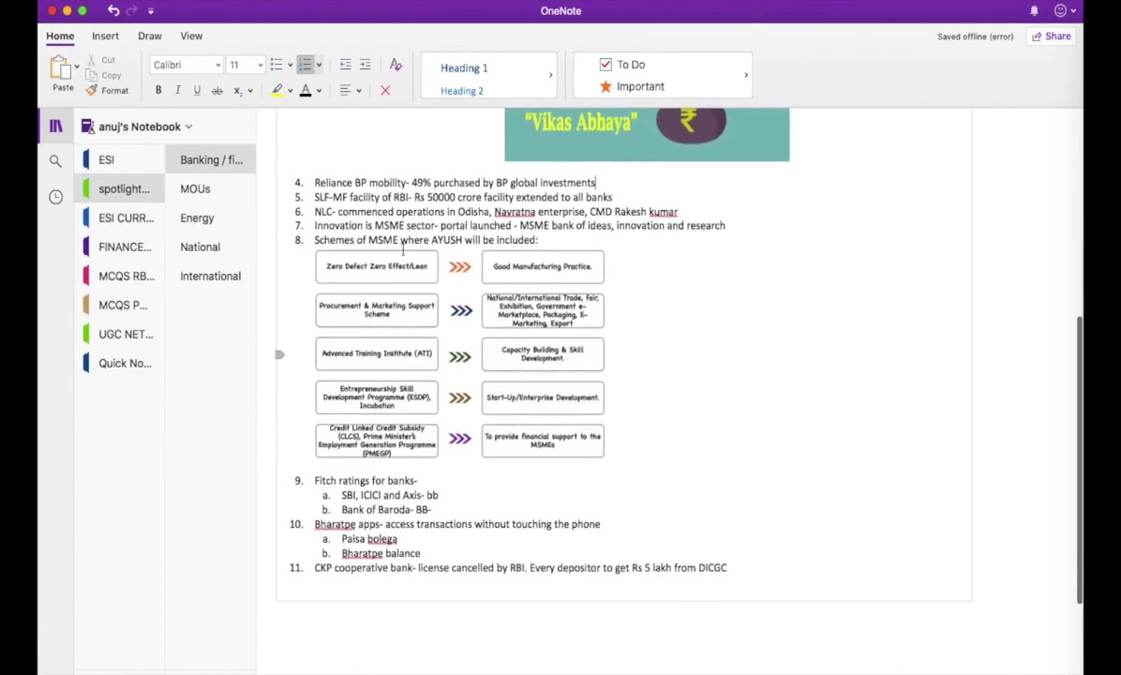
pyautogui.moveTo(312, 240); pyautogui.dragTo(549, 240)
pyautogui.hotkey('ctrl', 'Right')
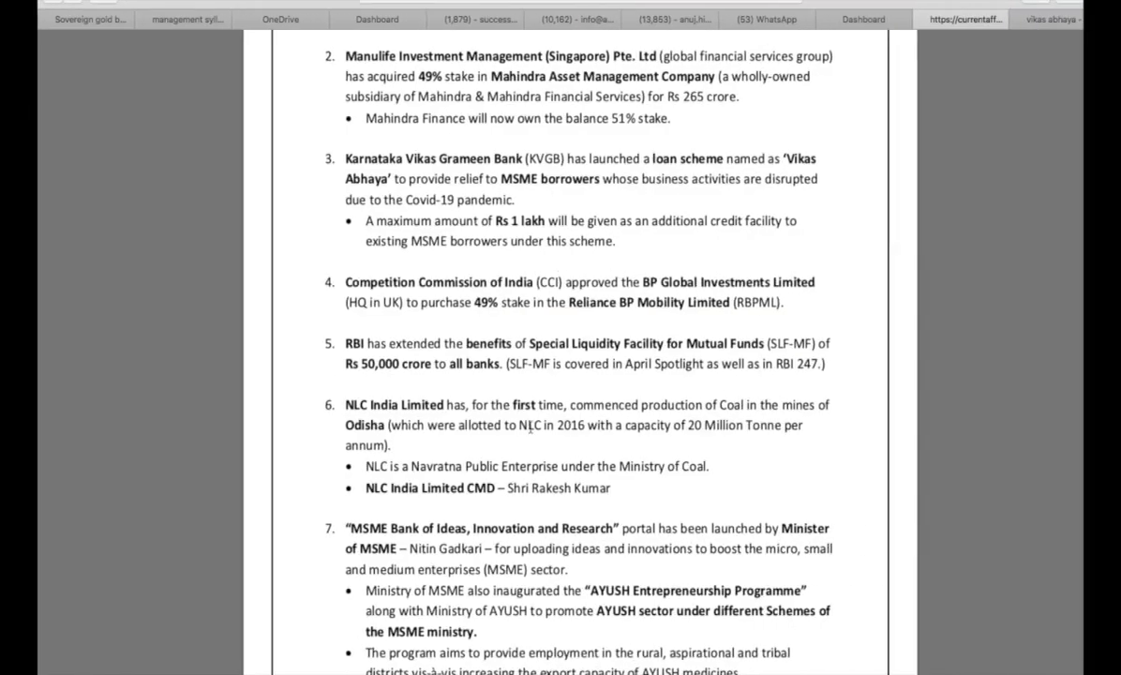
pyautogui.scroll(-10, 489, 509)
pyautogui.scroll(6, 488, 509)
pyautogui.scroll(3, 488, 509)
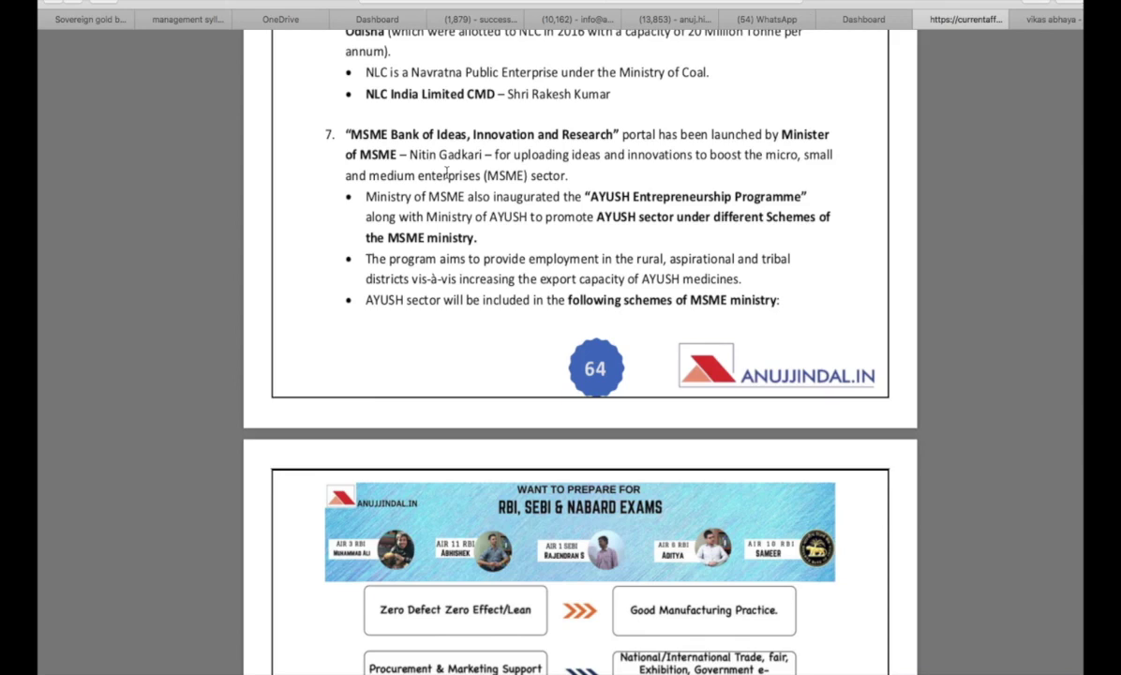
# Correct the wording of the MSME portal note in OneNote to "Innovation in MSME sector".
pyautogui.hotkey('ctrl', 'Left')
pyautogui.tripleClick(356, 242)
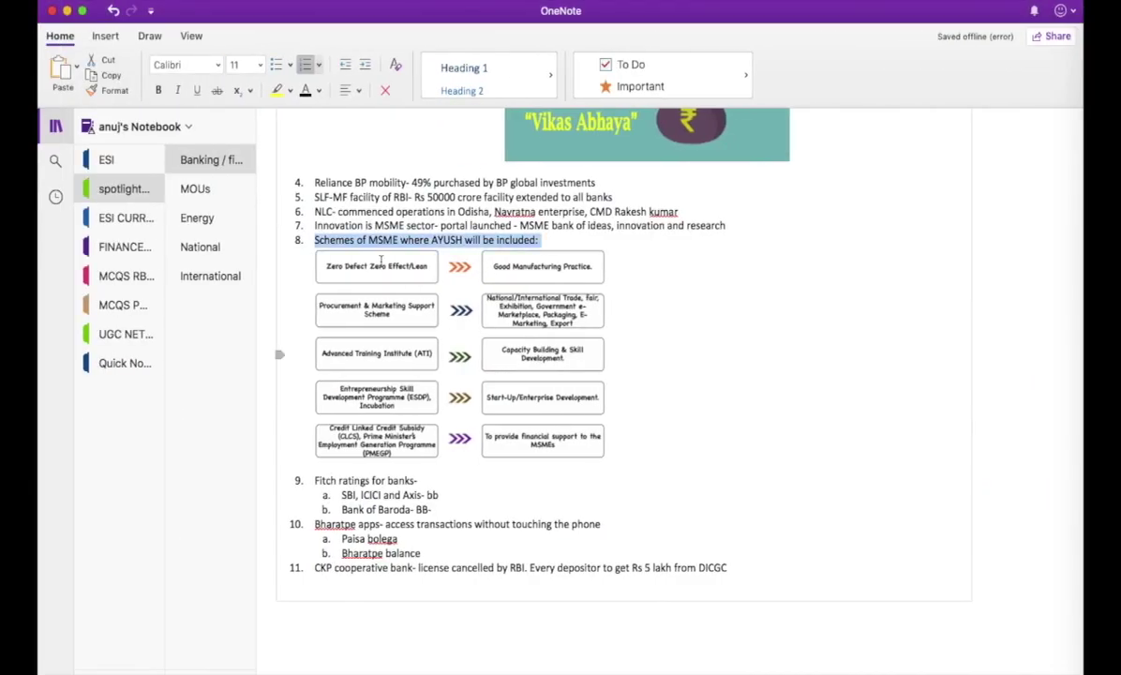
pyautogui.click(344, 242)
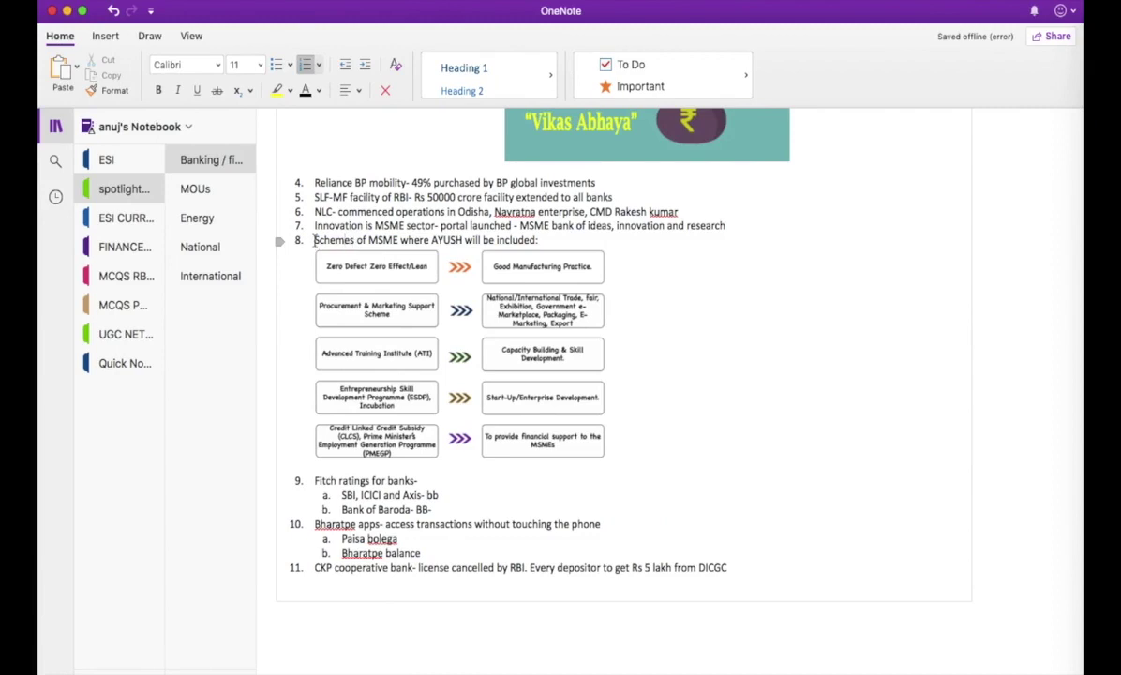
pyautogui.moveTo(314, 241); pyautogui.dragTo(466, 242)
pyautogui.moveTo(315, 226); pyautogui.dragTo(433, 219)
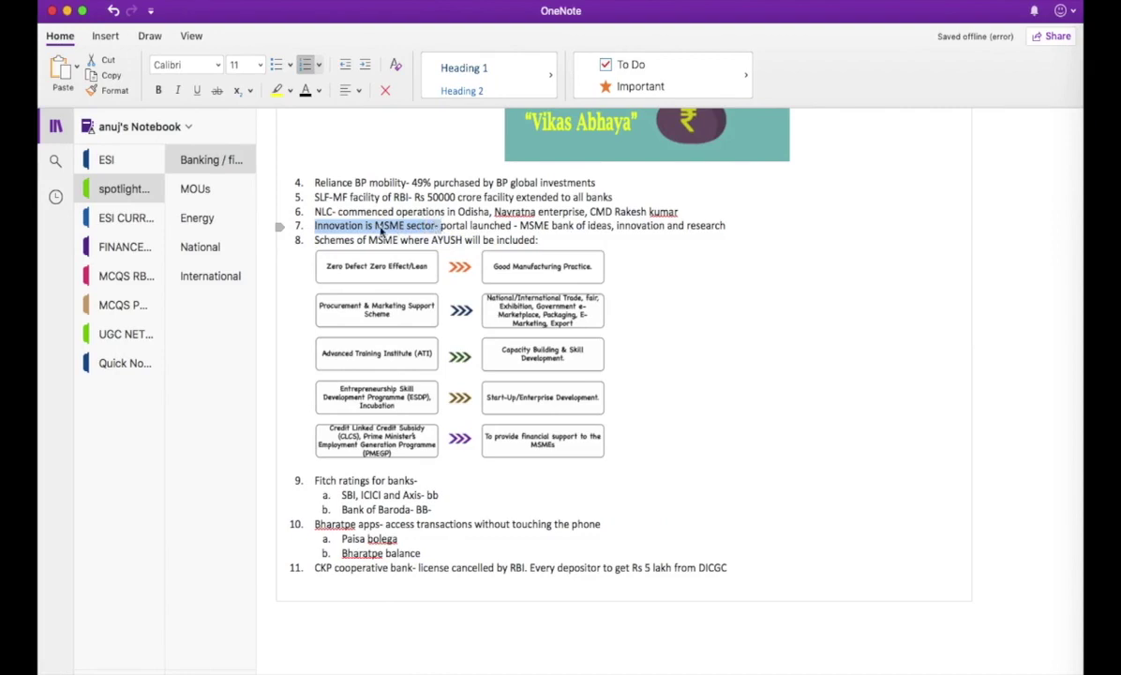
pyautogui.click(370, 226)
pyautogui.press('Delete')
pyautogui.write('n')
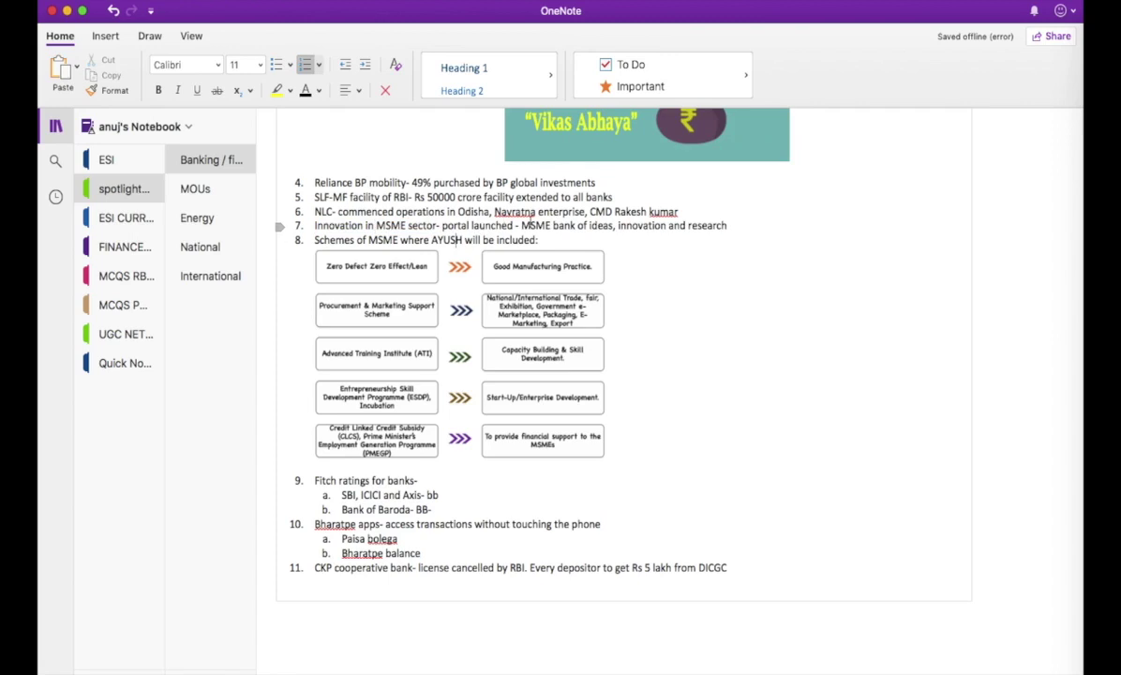
# Enclose the portal name "MSME bank of ideas, innovation and research" in double quotation marks.
pyautogui.click(521, 226)
pyautogui.write('"')
pyautogui.click(739, 227)
pyautogui.write('"')
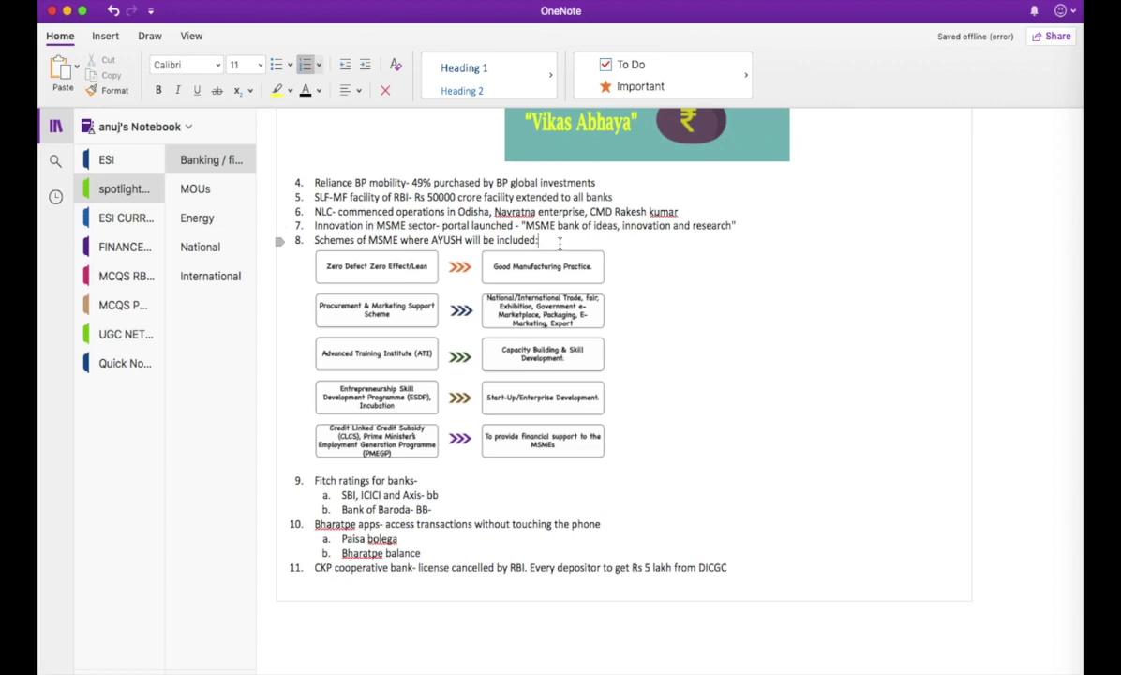
# Switch to the browser PDF and examine the AYUSH items and the full MSME schemes chart against the notes.
pyautogui.hotkey('ctrl', 'Right')
pyautogui.scroll(-5, 484, 298)
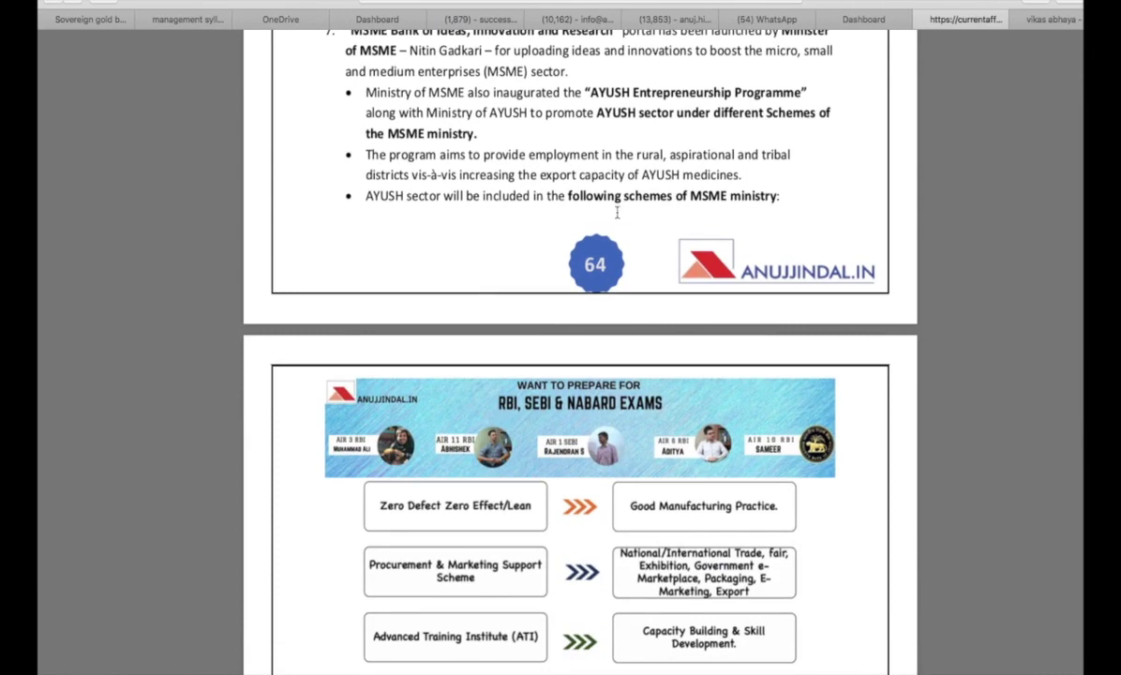
pyautogui.scroll(-10, 443, 342)
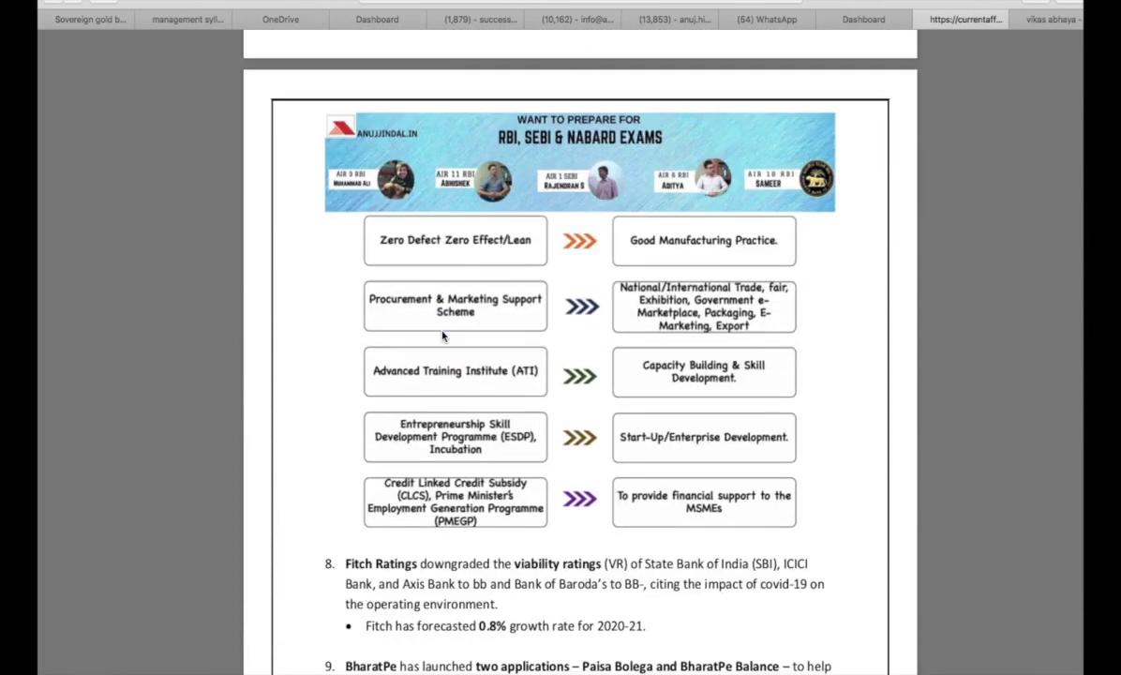
pyautogui.scroll(8, 600, 338)
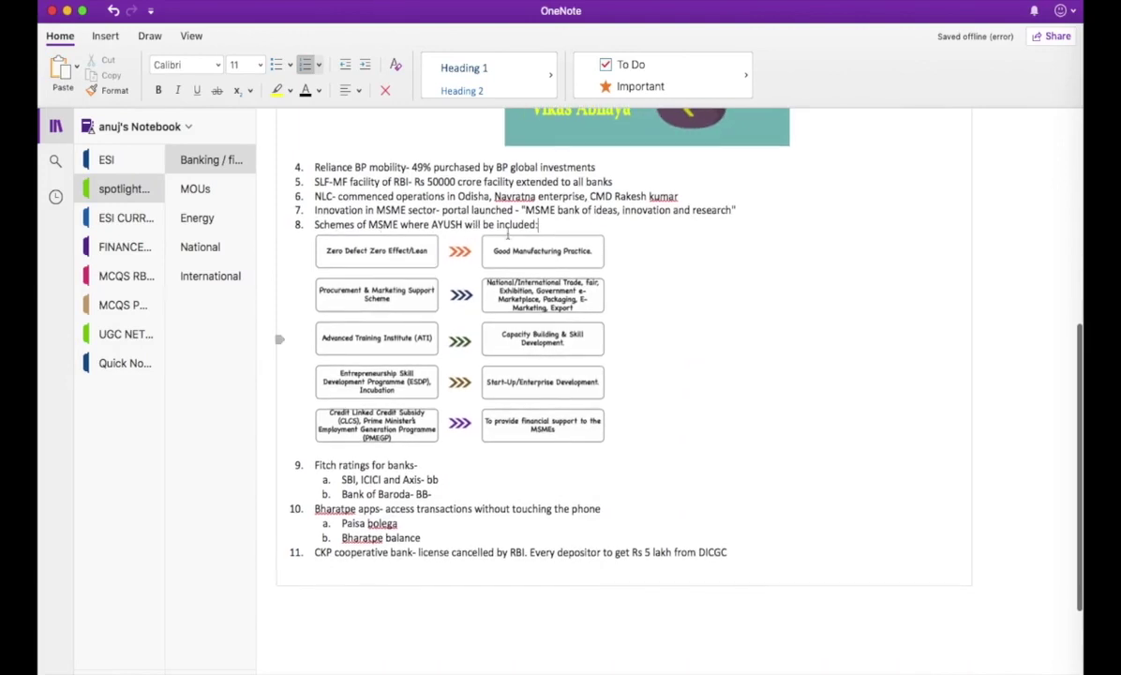
# Enlarge the MSME schemes chart in the OneNote notes to about the width of the longest text lines, keeping its proportions.
pyautogui.click(416, 342)
pyautogui.scroll(-3, 416, 342)
pyautogui.moveTo(605, 384); pyautogui.dragTo(726, 466)
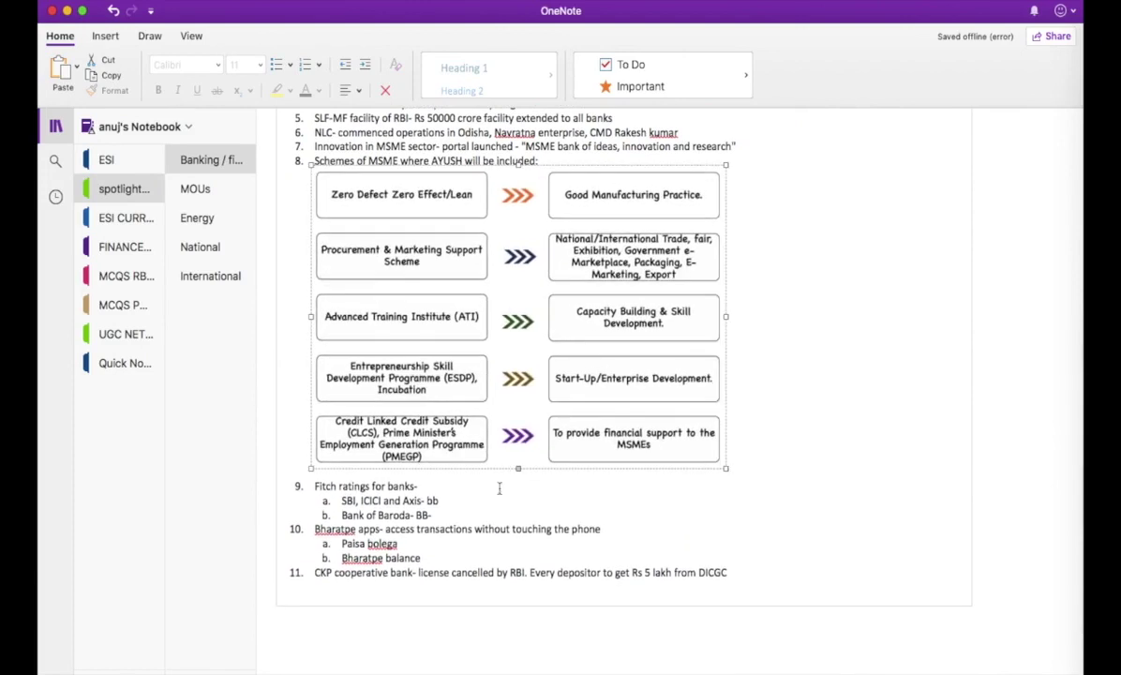
# Compare the note on Fitch ratings for banks with the Fitch downgrade item in the browser PDF.
pyautogui.click(441, 501)
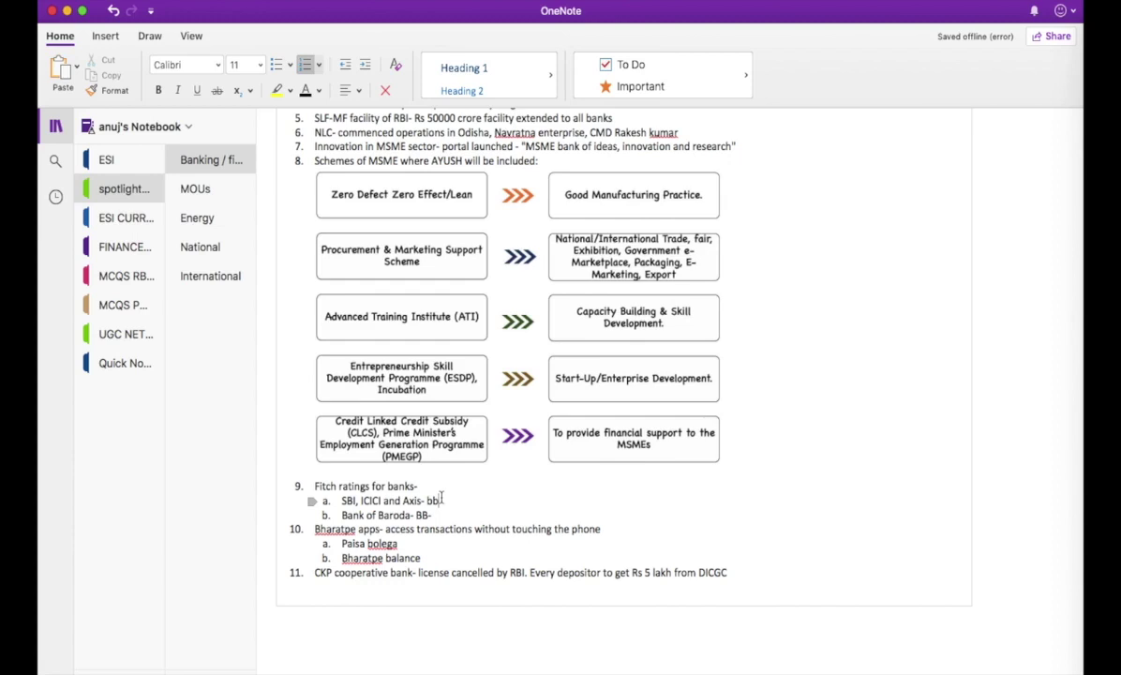
pyautogui.scroll(-4, 441, 500)
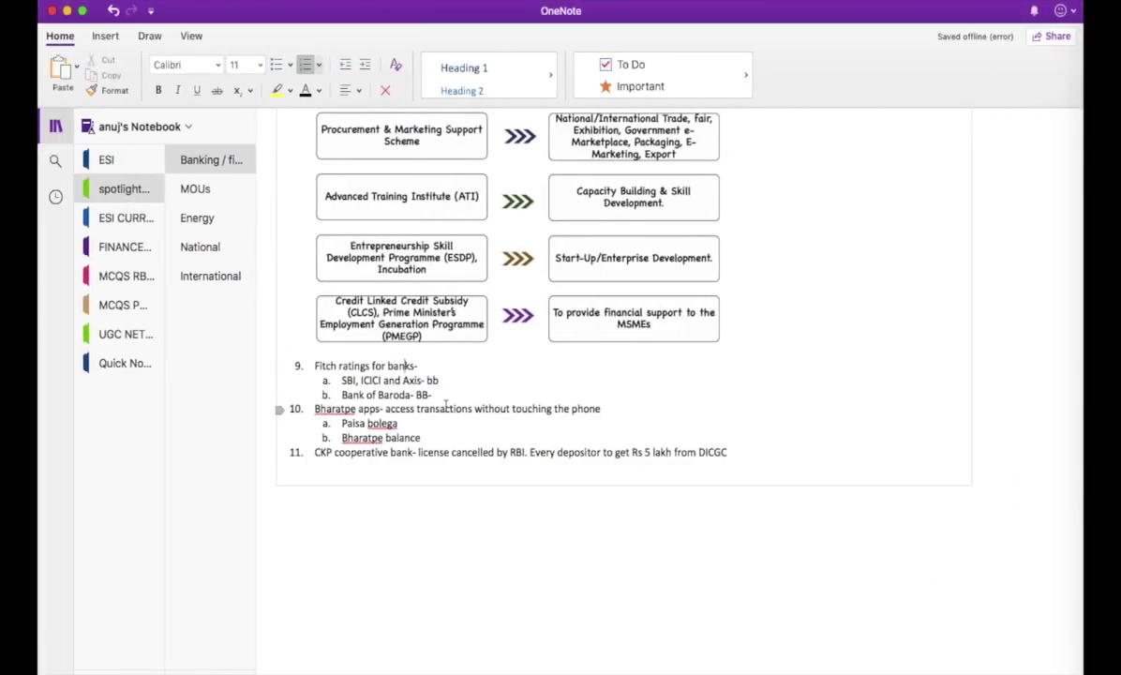
pyautogui.hotkey('ctrl', 'Right')
pyautogui.moveTo(328, 240); pyautogui.dragTo(809, 253)
pyautogui.moveTo(406, 275); pyautogui.dragTo(476, 275)
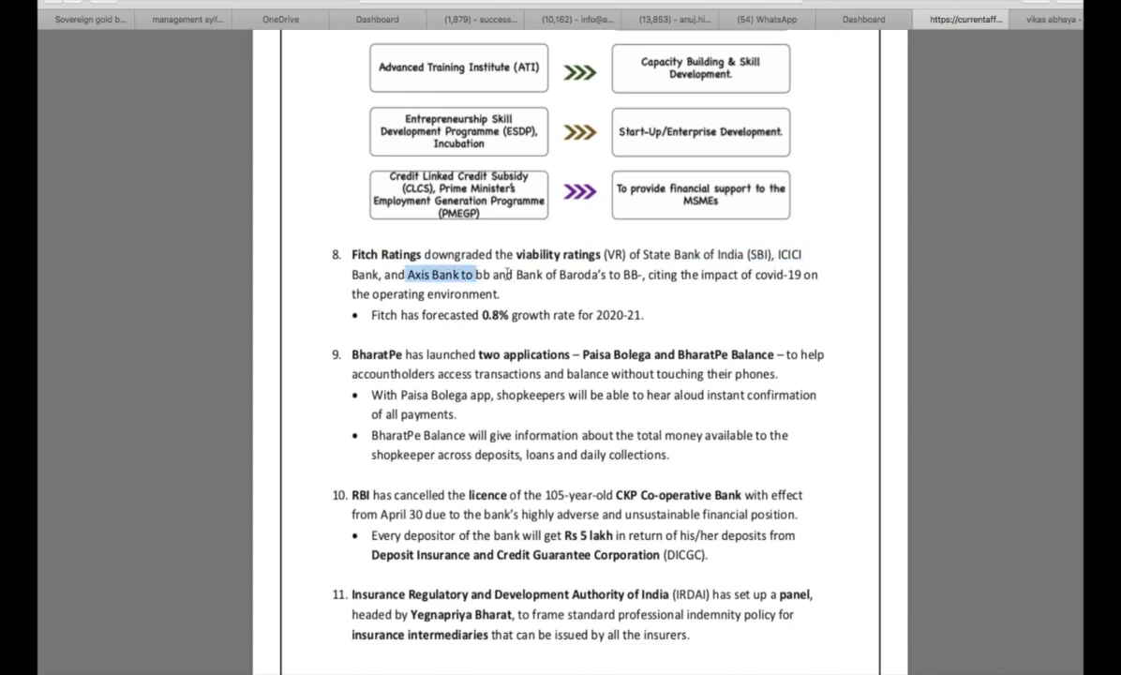
pyautogui.moveTo(518, 275); pyautogui.dragTo(800, 274)
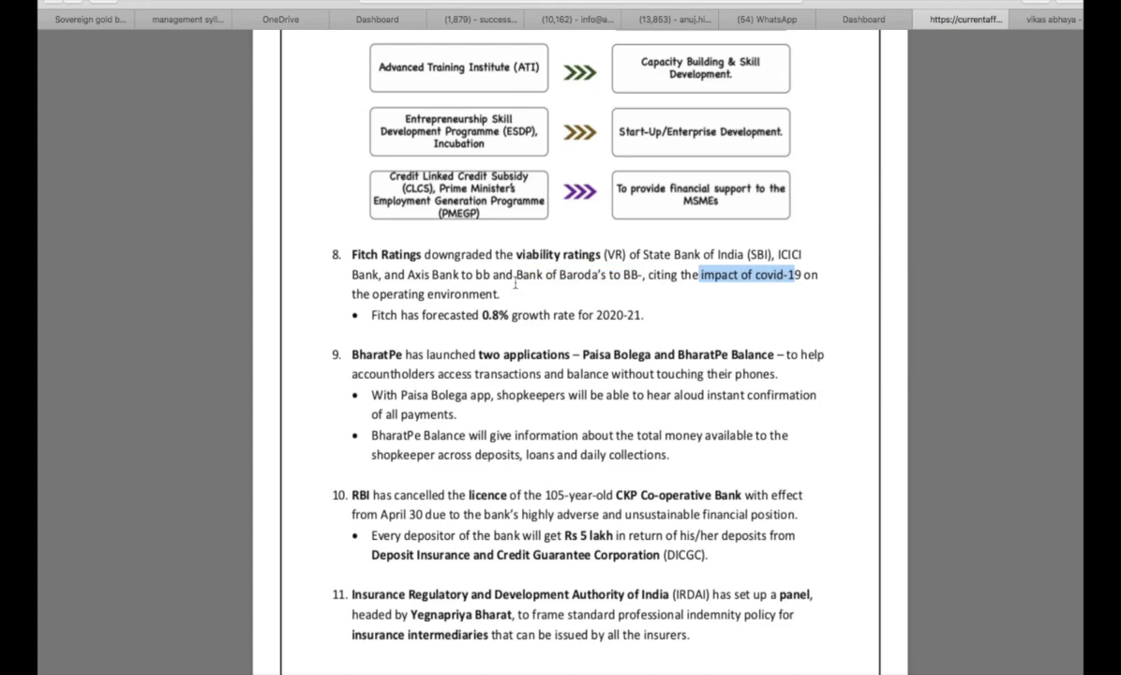
# Add "Viability rating-" after "Fitch ratings for banks-" in OneNote, checking the term against the PDF item.
pyautogui.press('super+Tab')
pyautogui.scroll(-1, 324, 352)
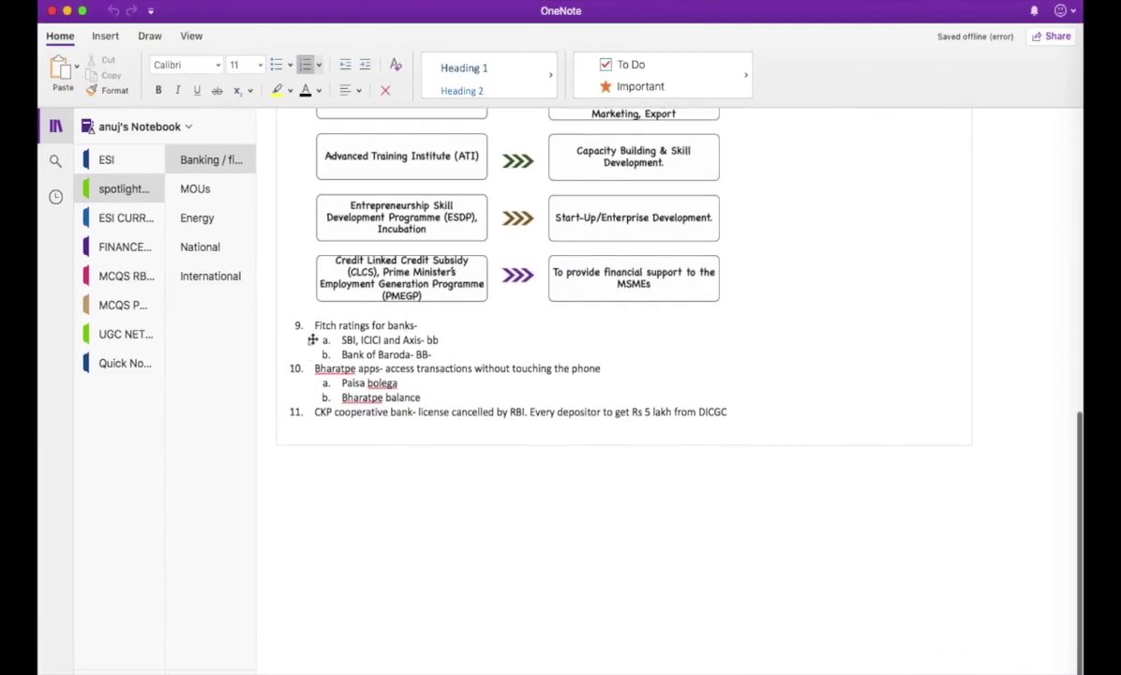
pyautogui.moveTo(315, 326); pyautogui.dragTo(418, 326)
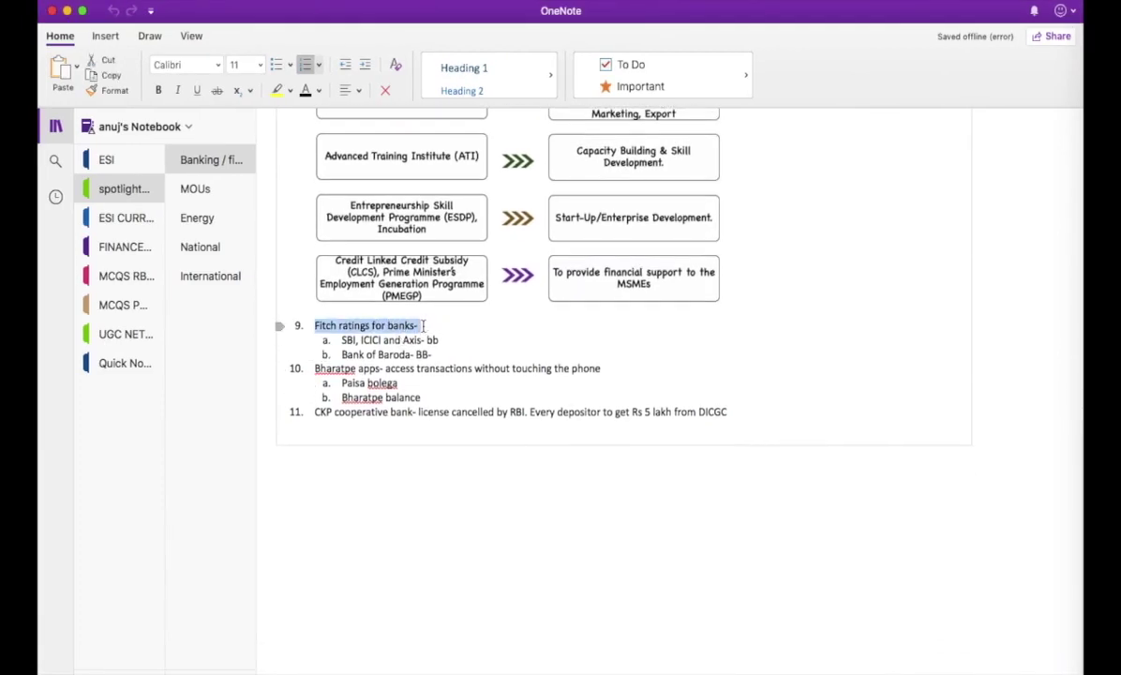
pyautogui.click(420, 325)
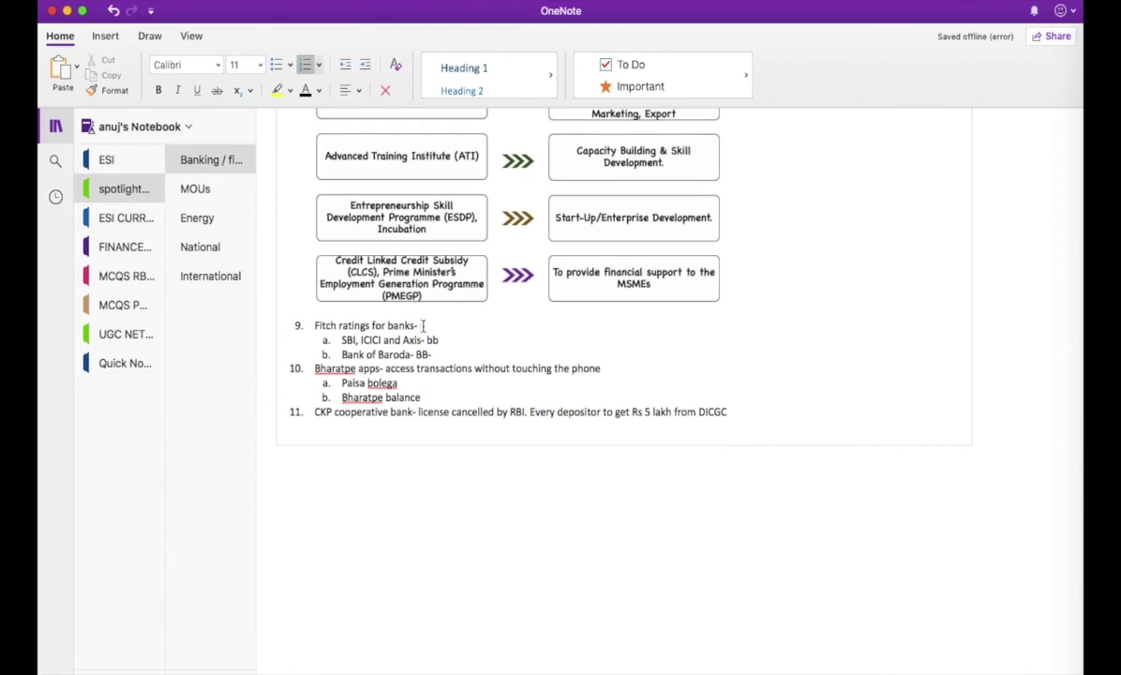
pyautogui.write('Viability rating')
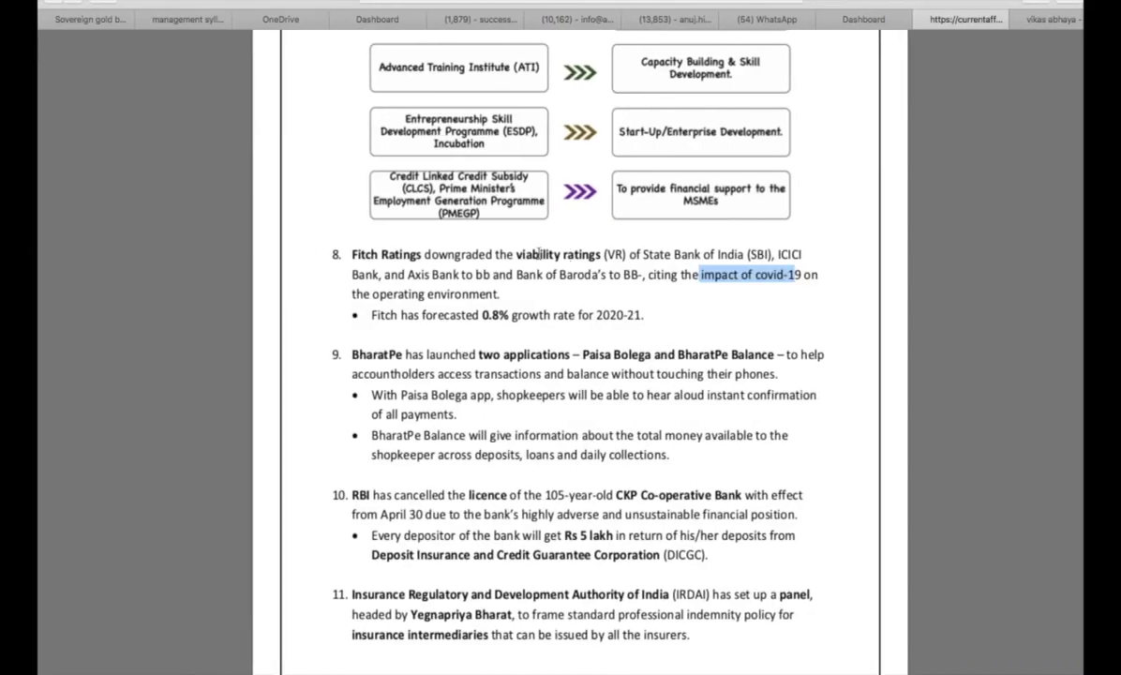
pyautogui.moveTo(516, 254); pyautogui.dragTo(601, 254)
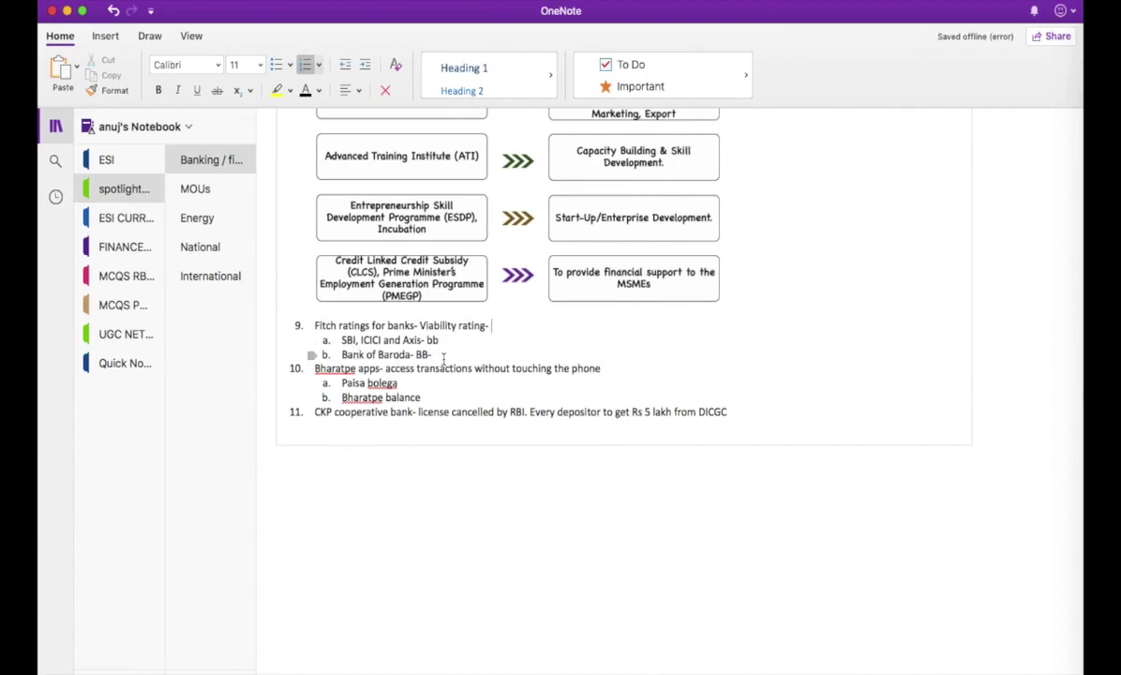
# Review the OneNote banking and finance notes from the Fitch ratings back up to the May 2020 heading.
pyautogui.click(440, 356)
pyautogui.scroll(4, 1007, 298)
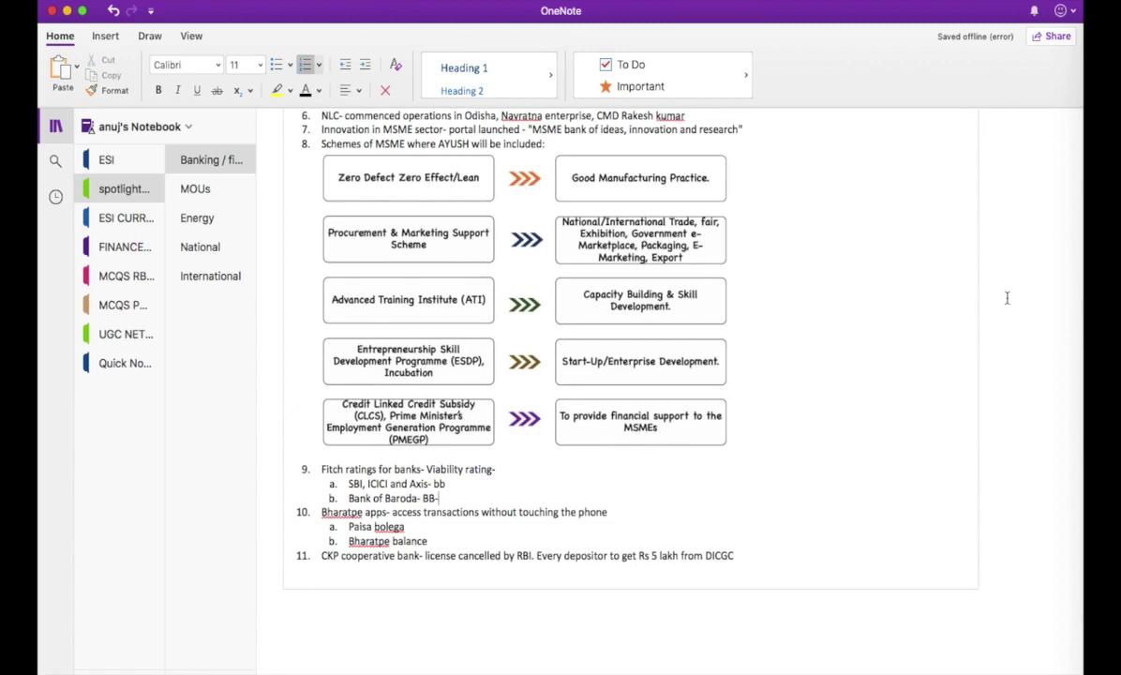
pyautogui.scroll(3, 1007, 298)
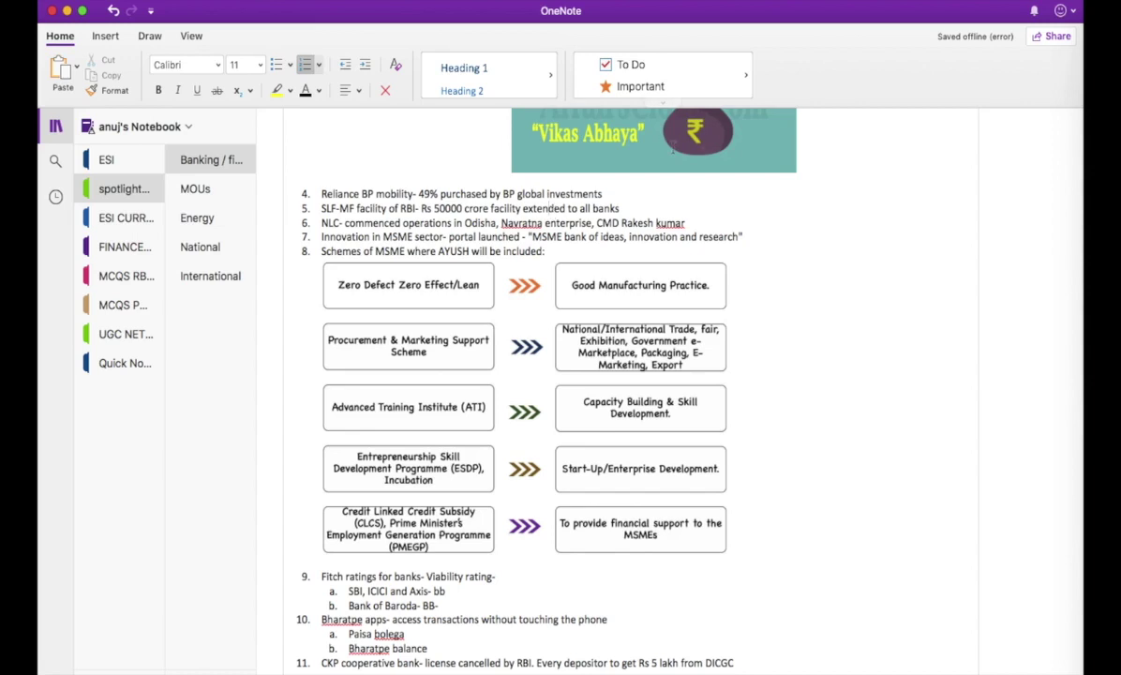
pyautogui.scroll(2, 1002, 265)
pyautogui.scroll(8, 1002, 265)
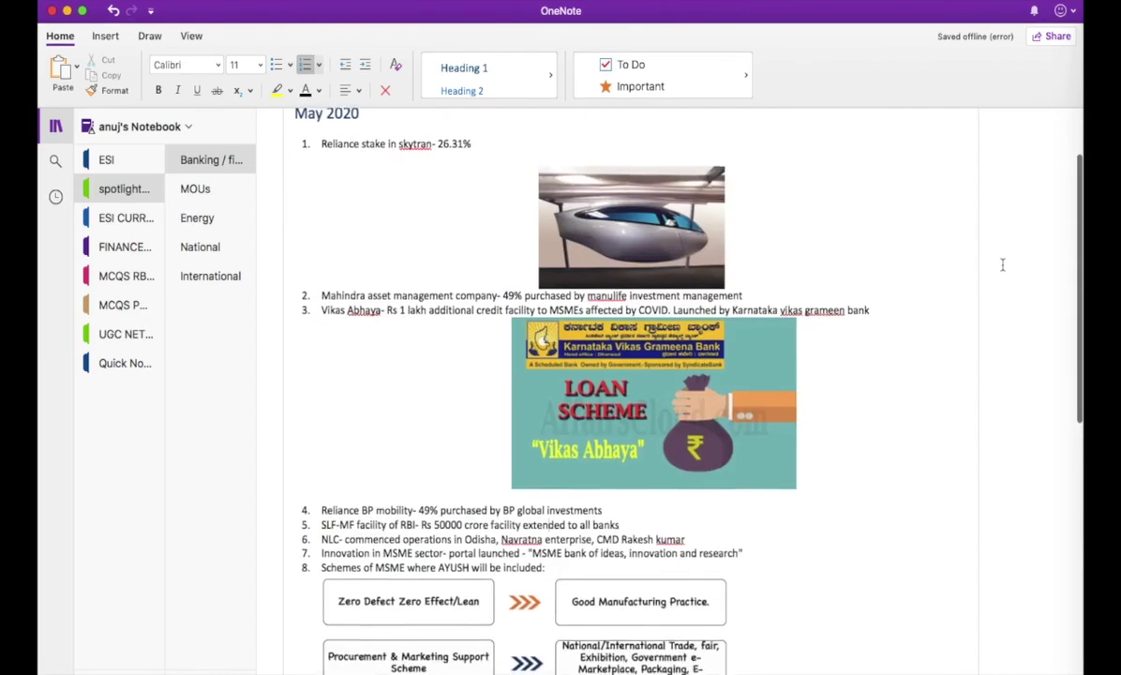
pyautogui.click(514, 136)
pyautogui.scroll(1, 497, 154)
pyautogui.click(459, 142)
pyautogui.click(269, 300)
pyautogui.click(359, 403)
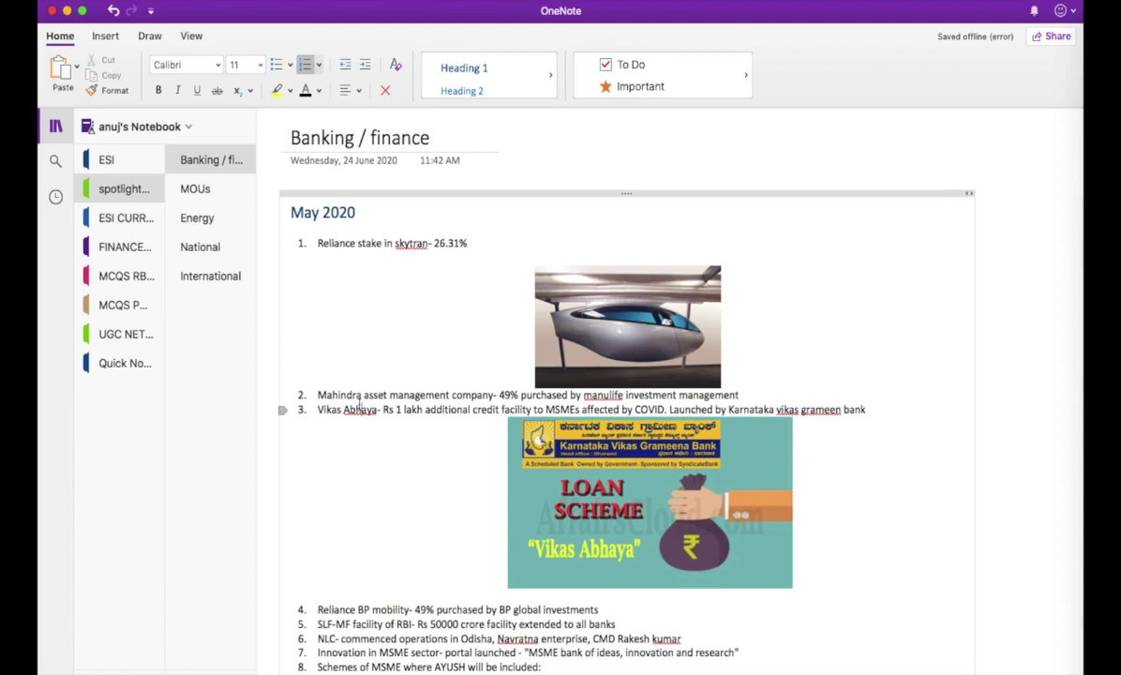
# Reread the Fitch ratings item and its growth forecast in the browser PDF, and return to the Reliance skytran note in OneNote.
pyautogui.hotkey('ctrl', 'Right')
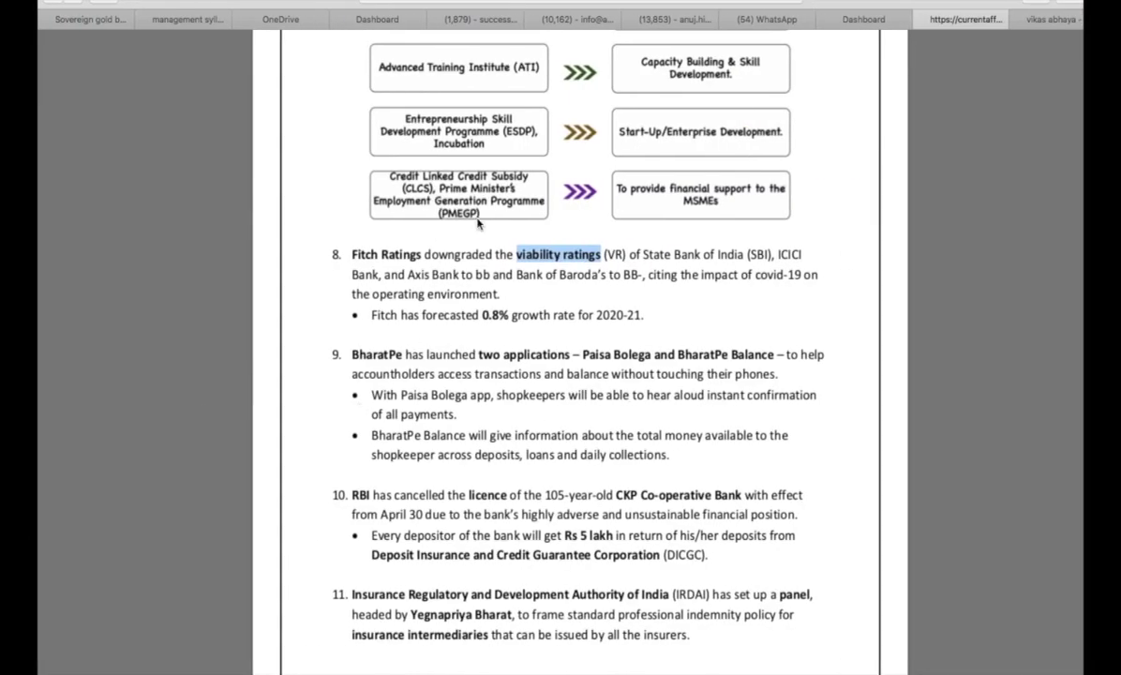
pyautogui.click(427, 254)
pyautogui.moveTo(352, 254); pyautogui.dragTo(642, 251)
pyautogui.moveTo(466, 315); pyautogui.dragTo(593, 321)
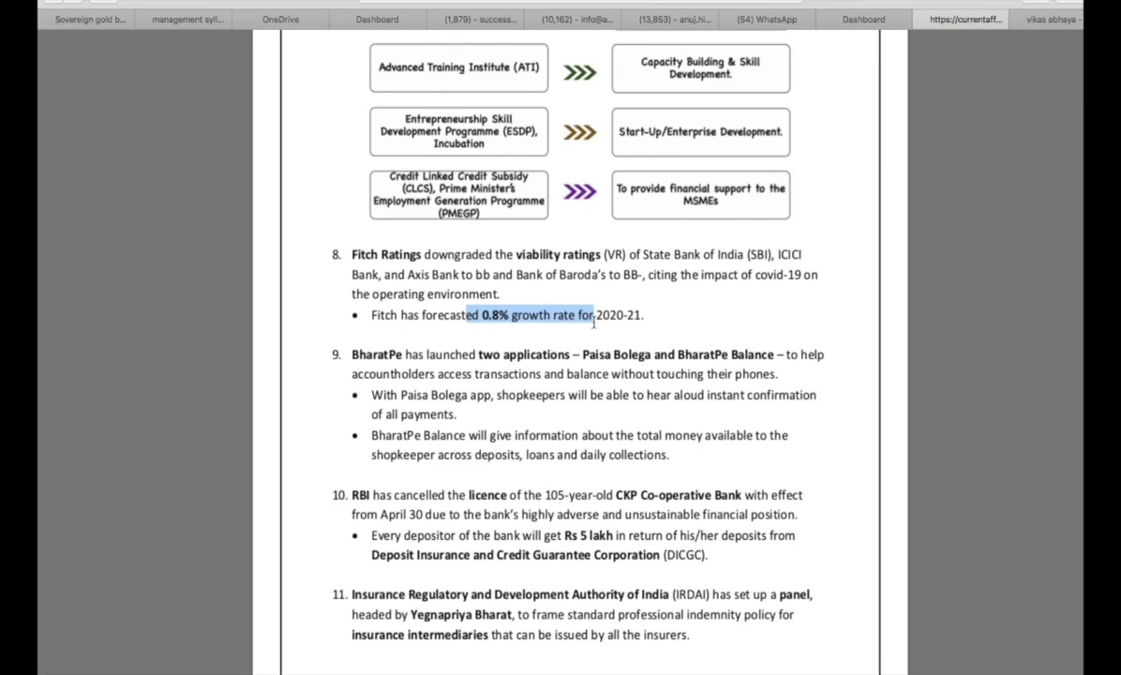
pyautogui.press('super+Tab')
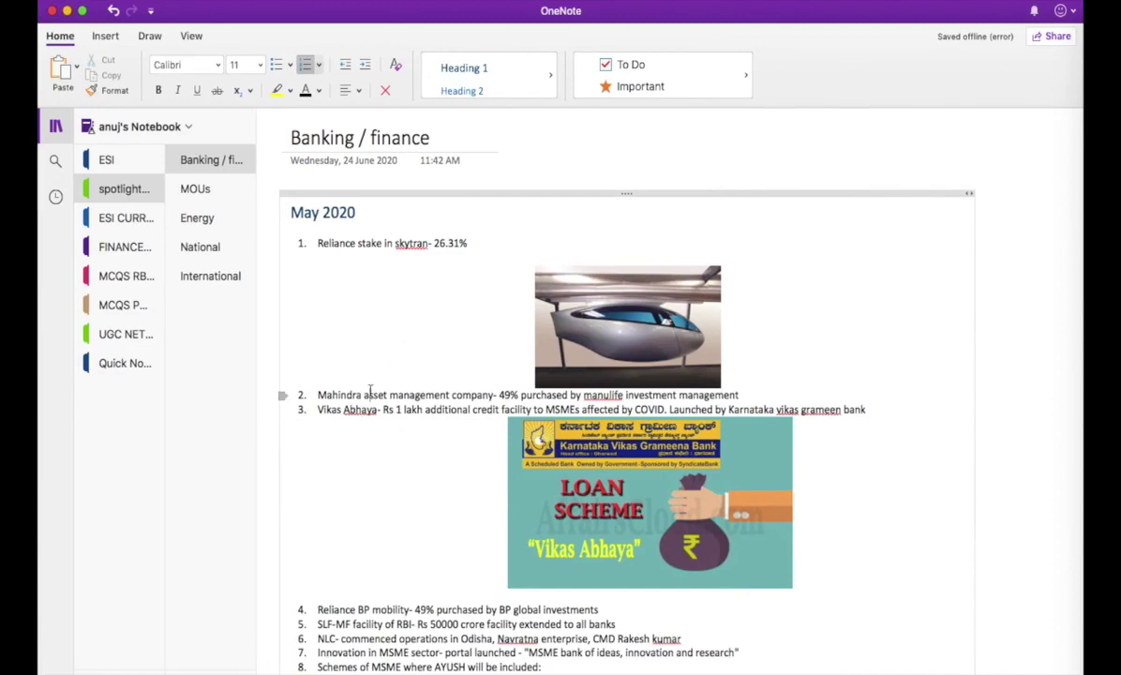
pyautogui.click(602, 301)
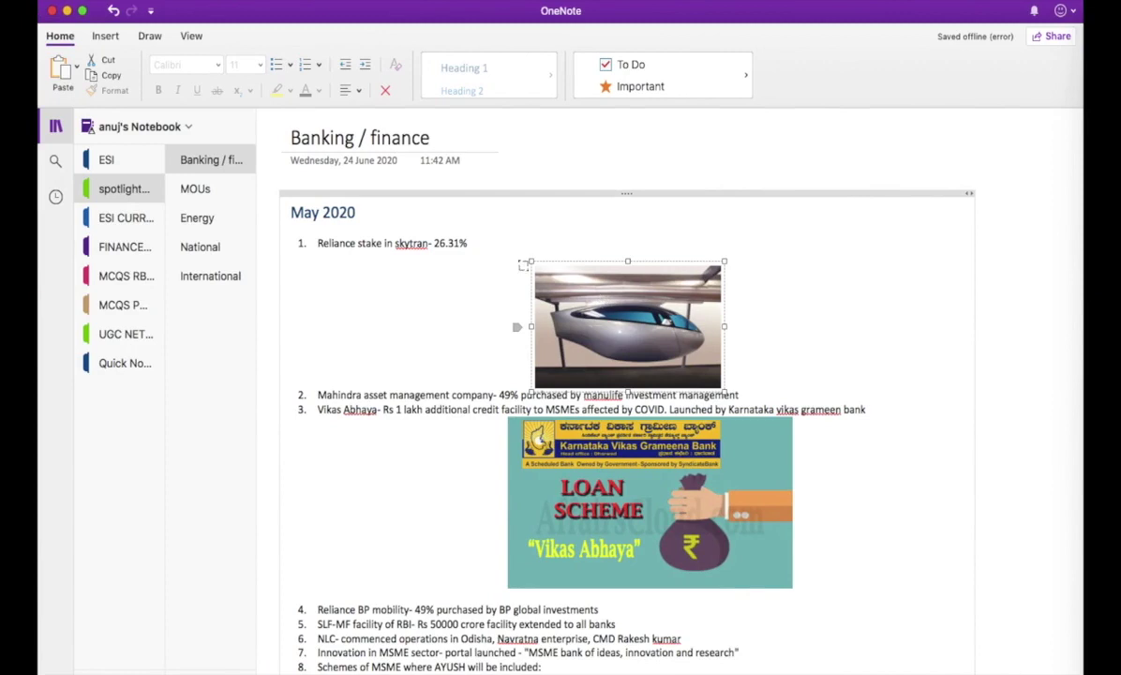
pyautogui.click(475, 244)
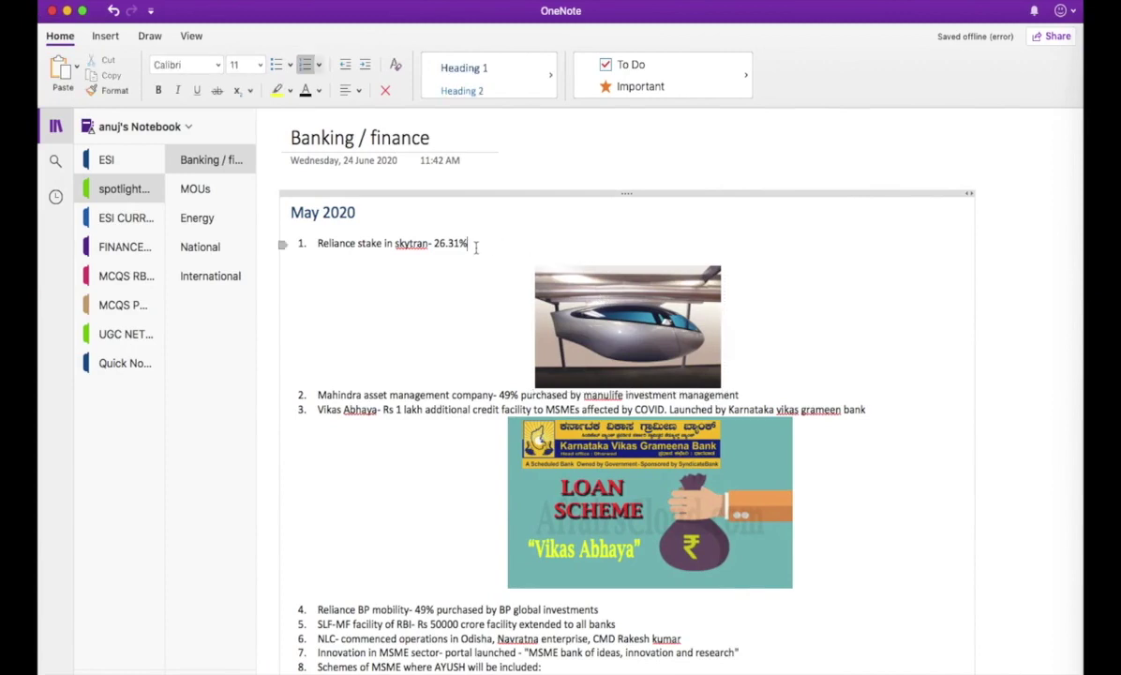